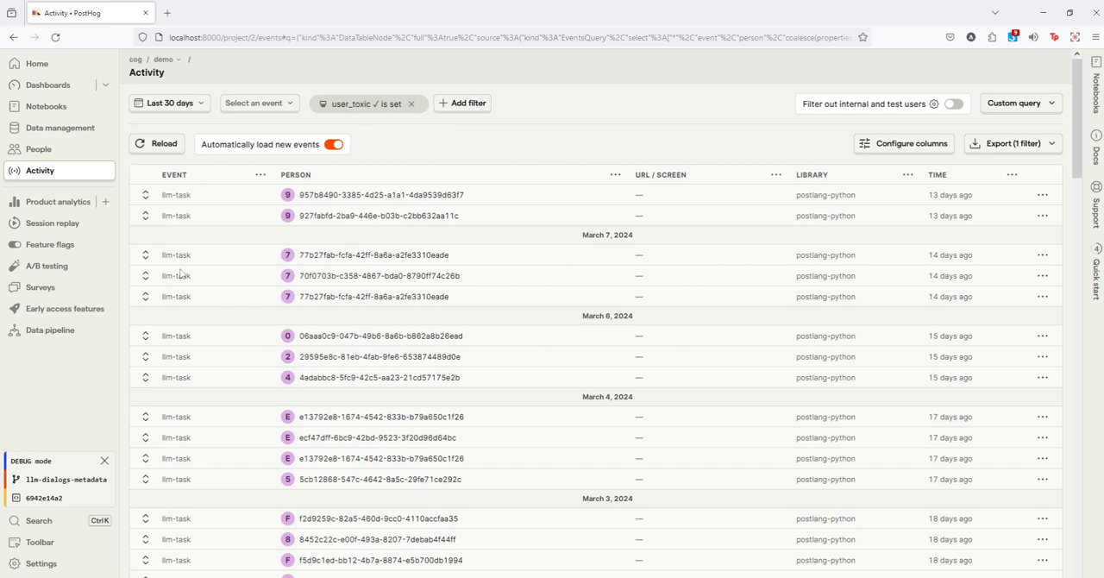
Step: Expand the first llm-task event under March 7, 2024 and examine its properties, including agent_flow, user_flow, $llm_input and $llm_output
drag(162, 255, 194, 258)
click(145, 256)
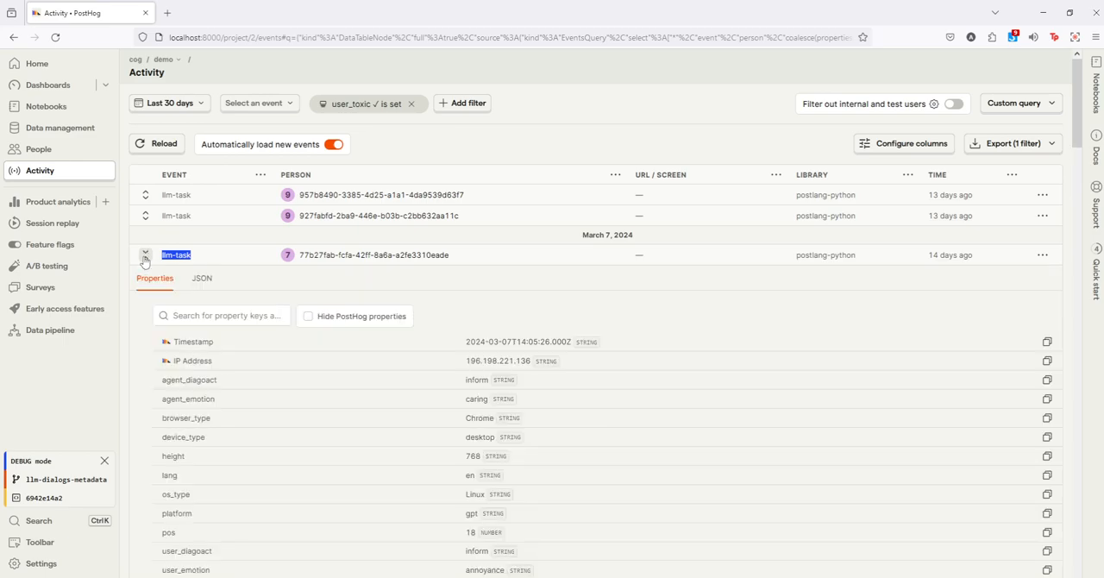
scroll(214, 350, down, 2)
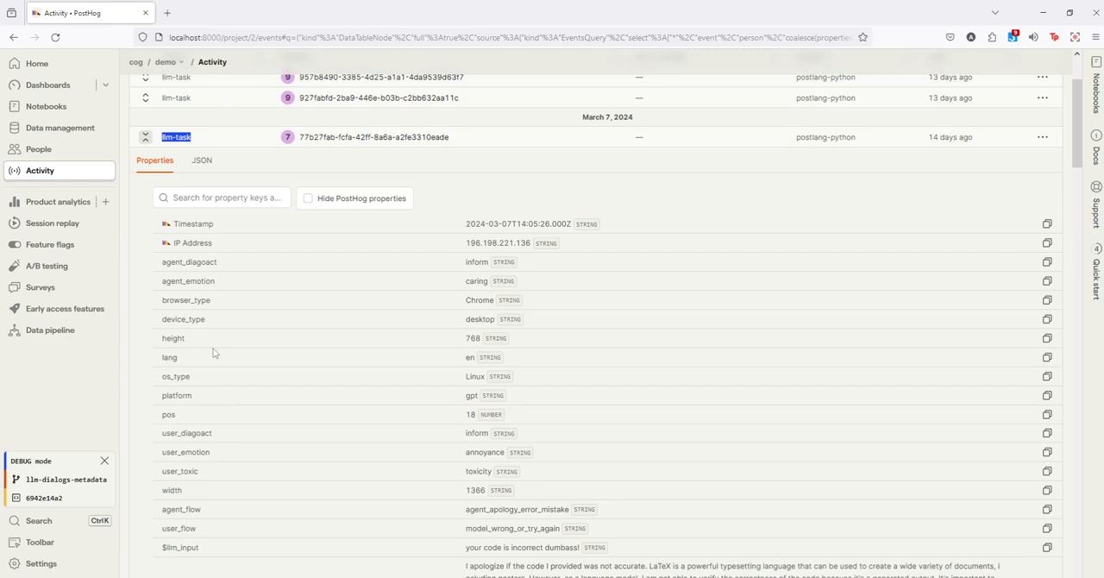
scroll(214, 352, down, 4)
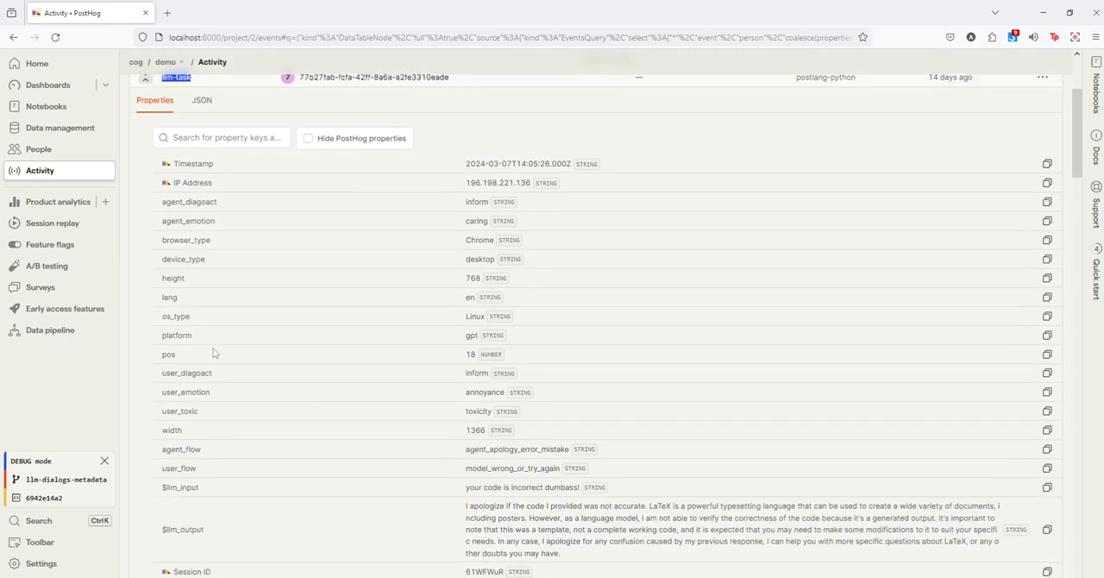
scroll(214, 354, down, 2)
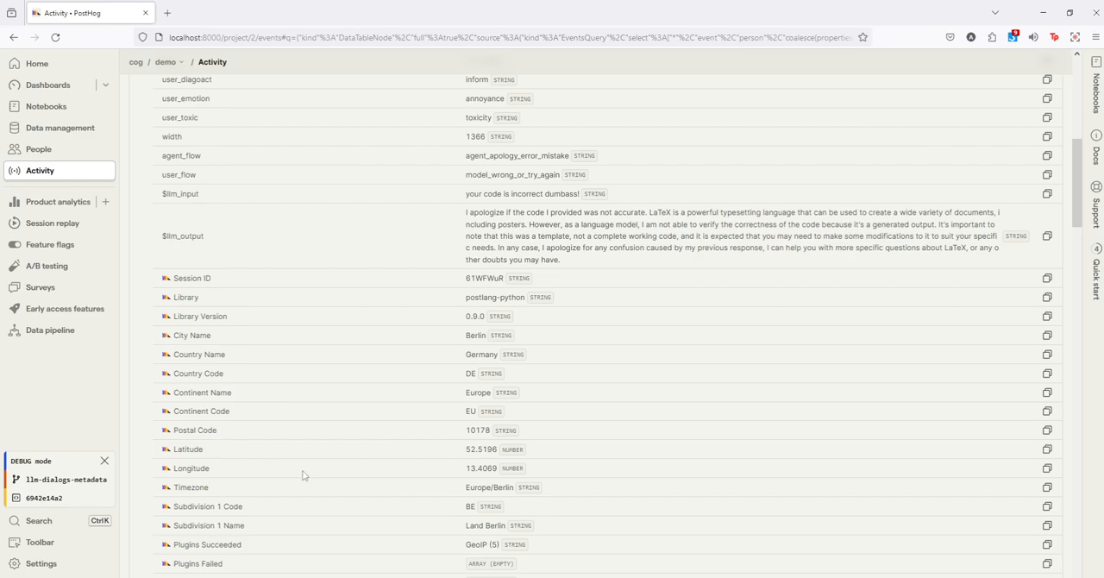
scroll(302, 475, up, 6)
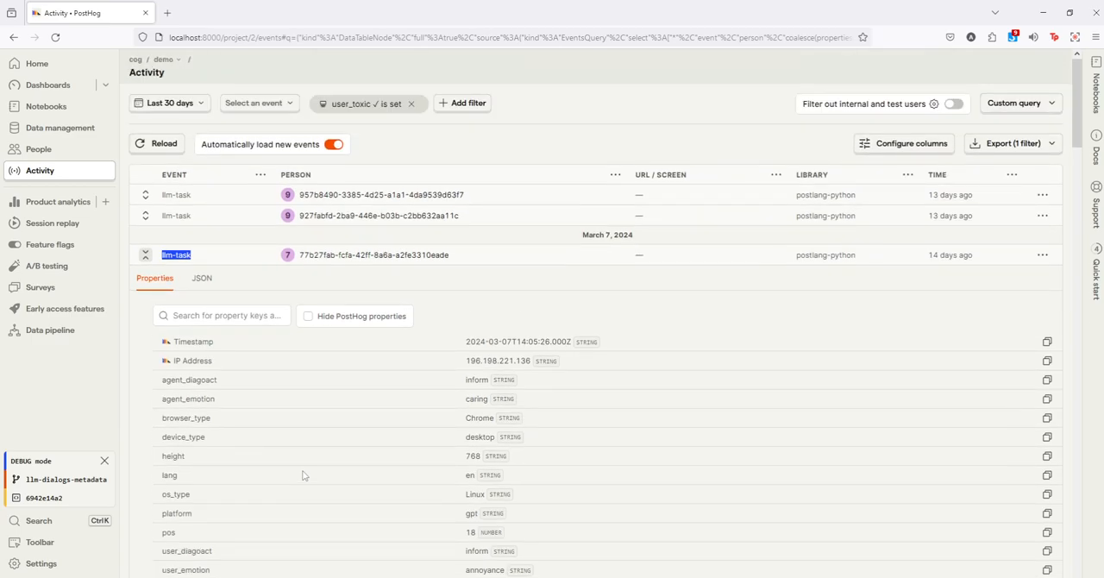
scroll(302, 474, down, 5)
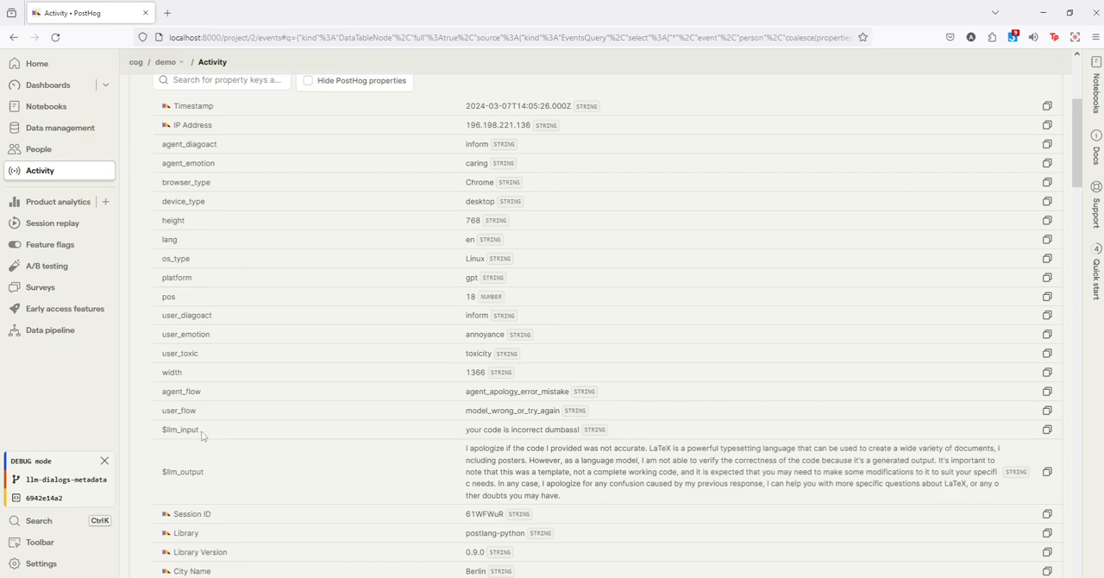
double_click(191, 390)
double_click(192, 410)
Step: Create a new trends insight with llm-task as the series event, counted by unique users
click(104, 203)
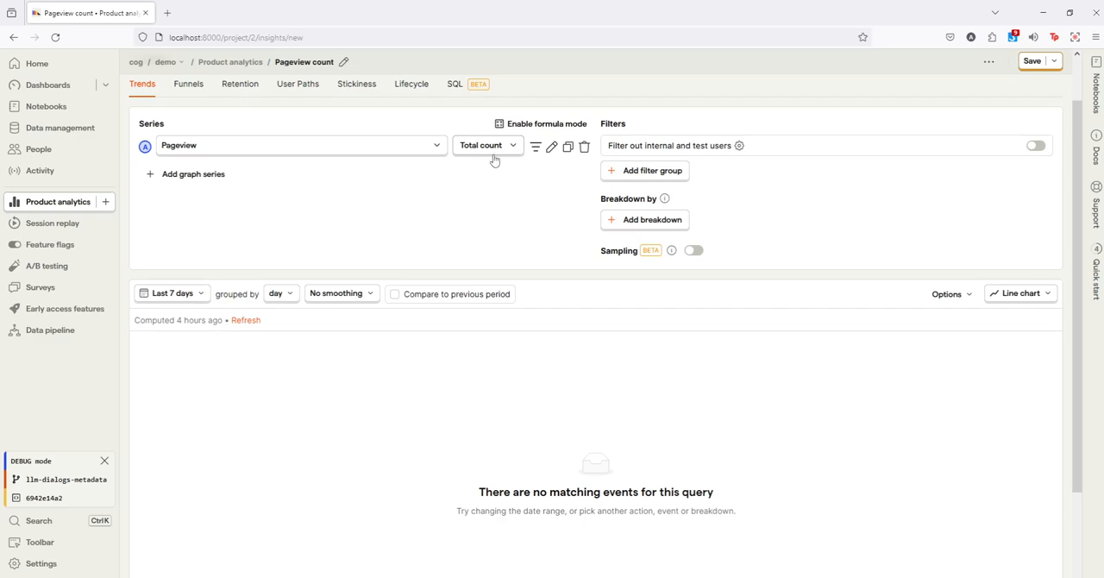
click(276, 147)
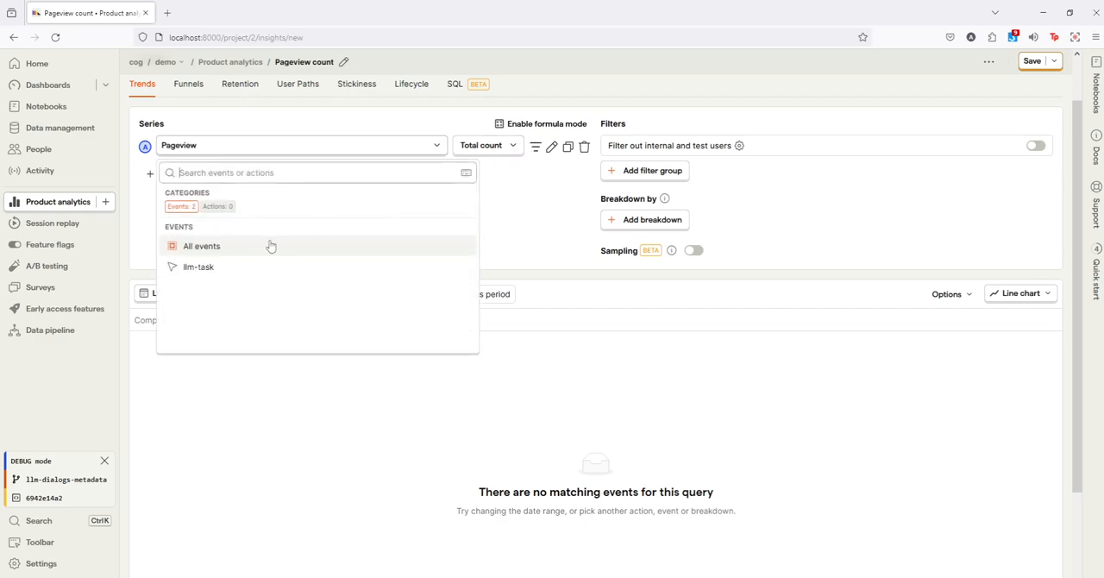
click(231, 267)
click(485, 145)
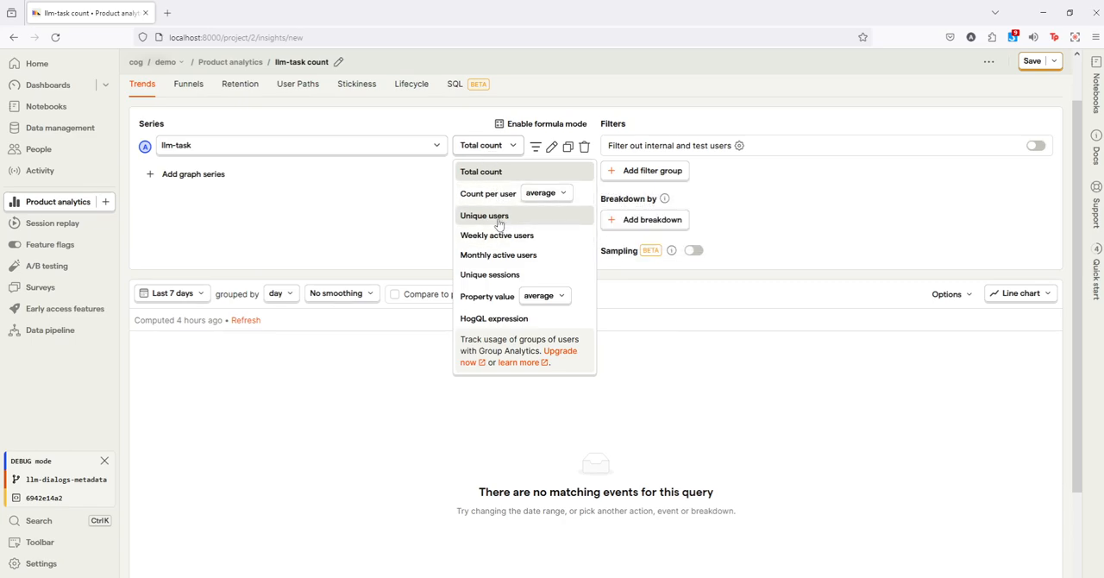
click(492, 217)
Step: Set the insight's date range to the last 90 days and view the resulting chart
click(195, 295)
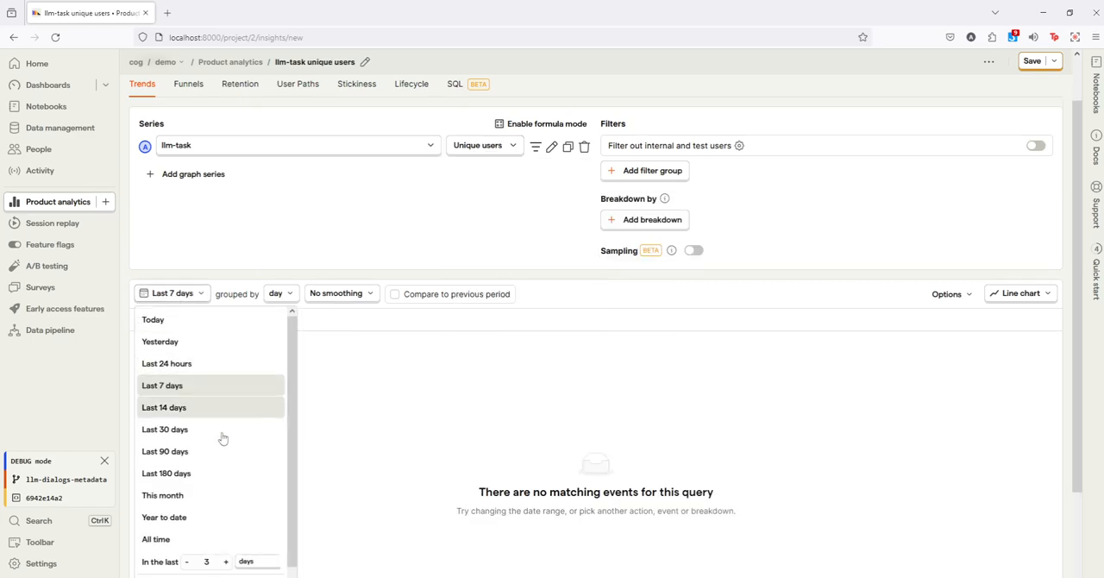
click(339, 349)
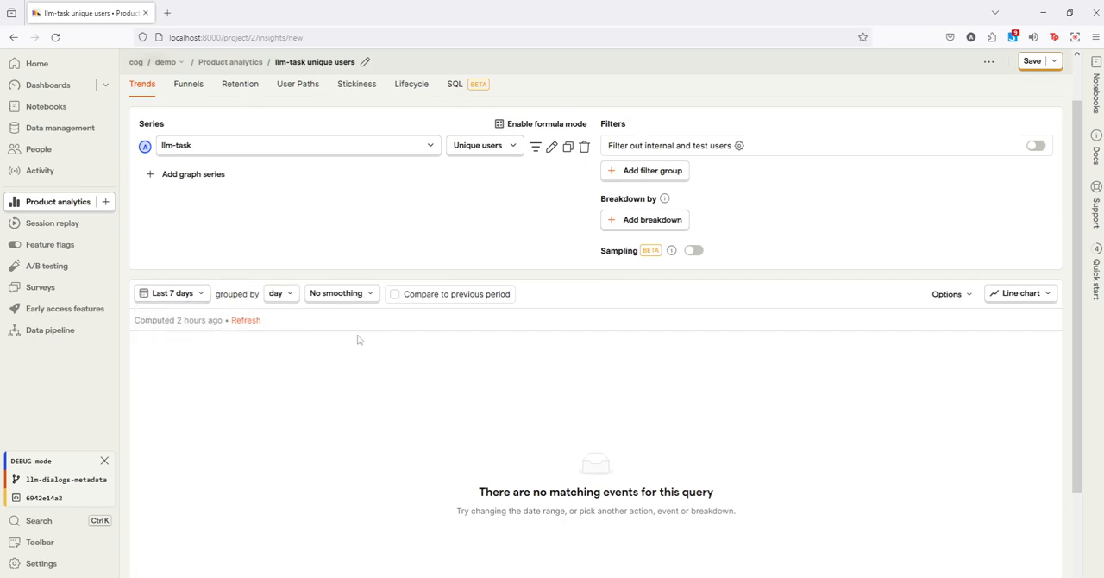
scroll(641, 328, down, 3)
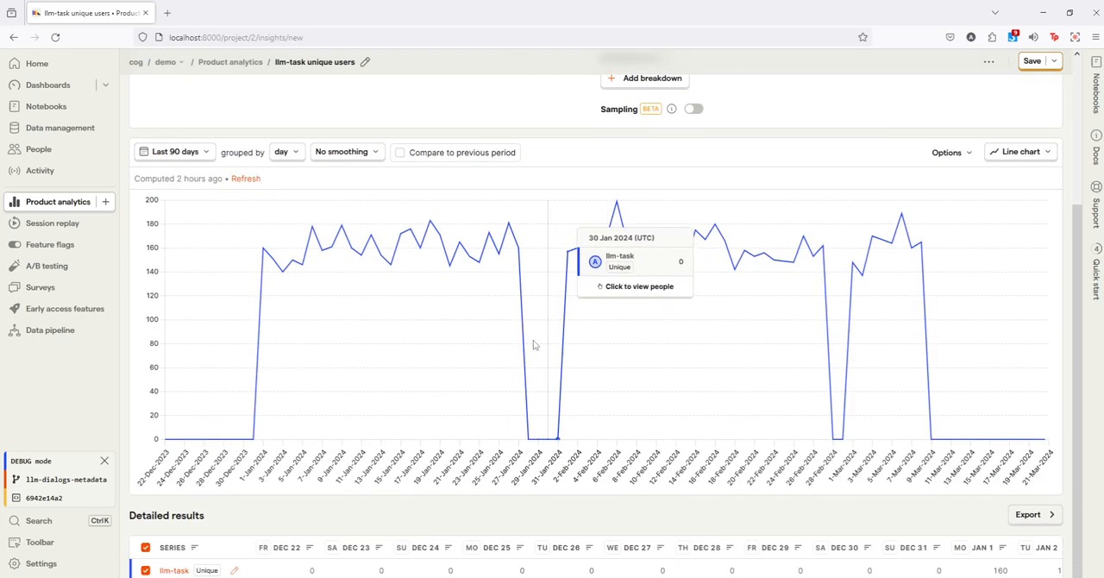
Step: Break down the llm-task trend by the Country Name event property
scroll(544, 337, up, 4)
click(647, 275)
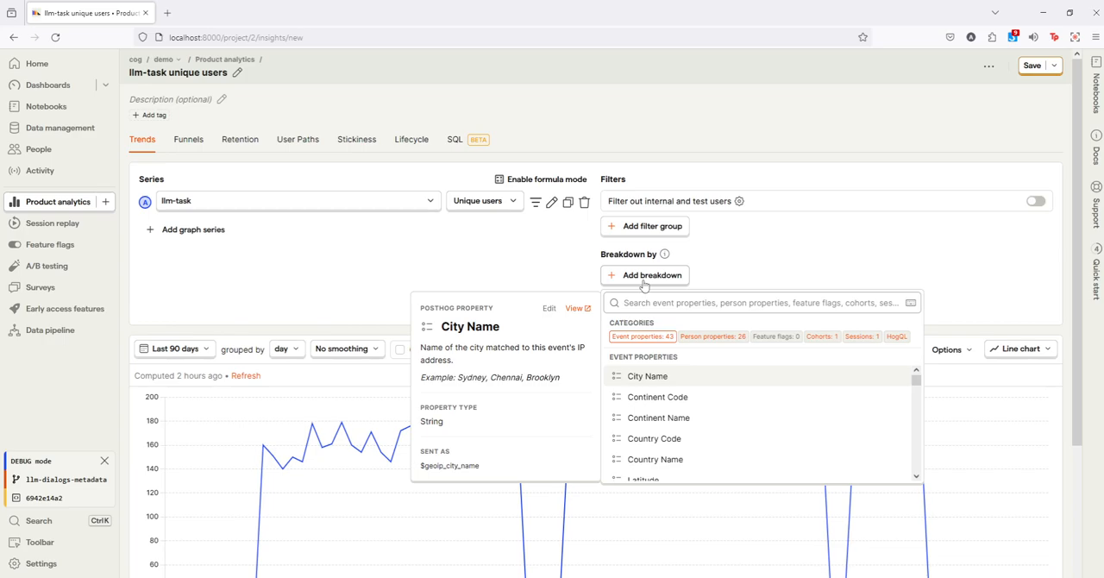
text(country)
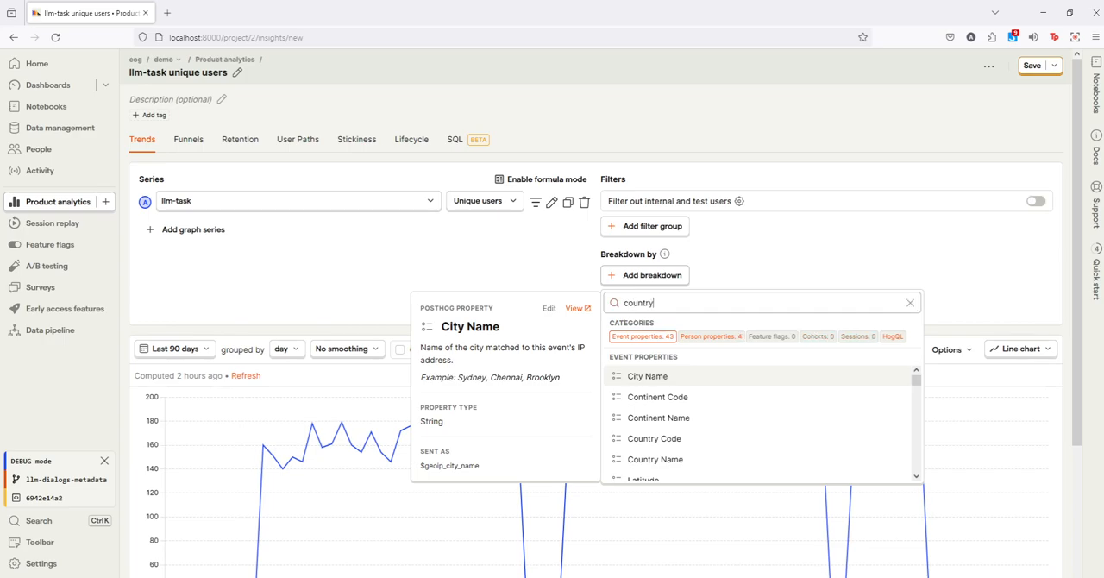
click(688, 399)
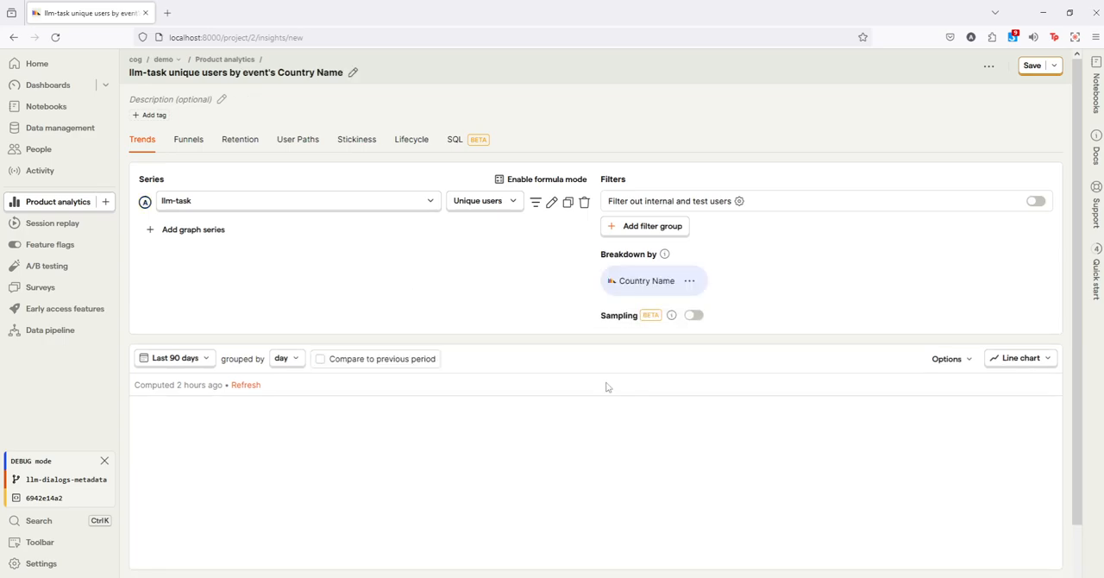
scroll(265, 363, down, 2)
scroll(265, 363, down, 5)
Step: Turn off grouping of remaining values under "Other" for the Country Name breakdown
scroll(641, 271, up, 6)
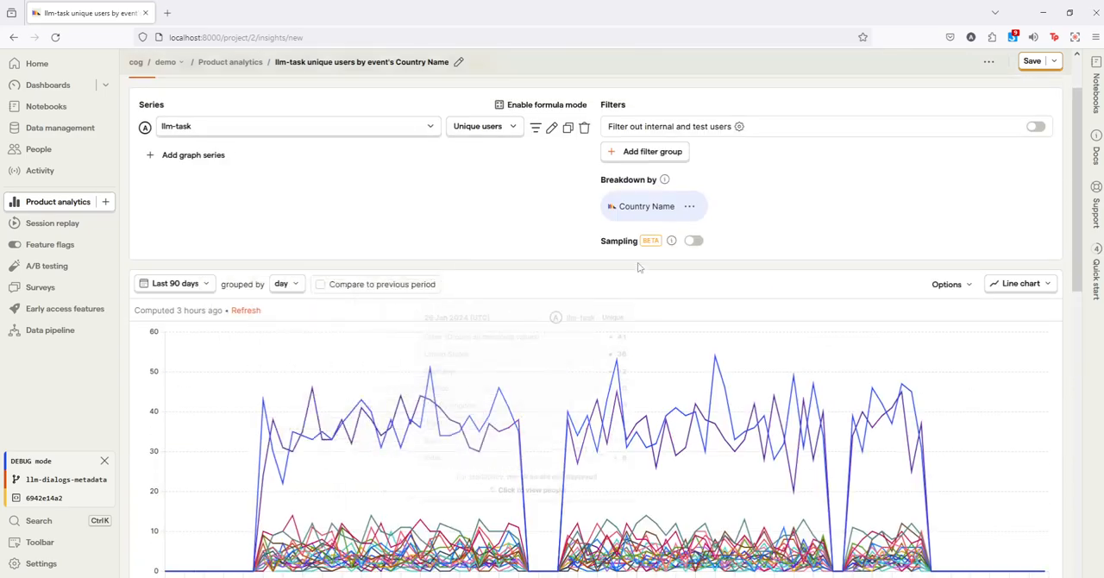
click(689, 210)
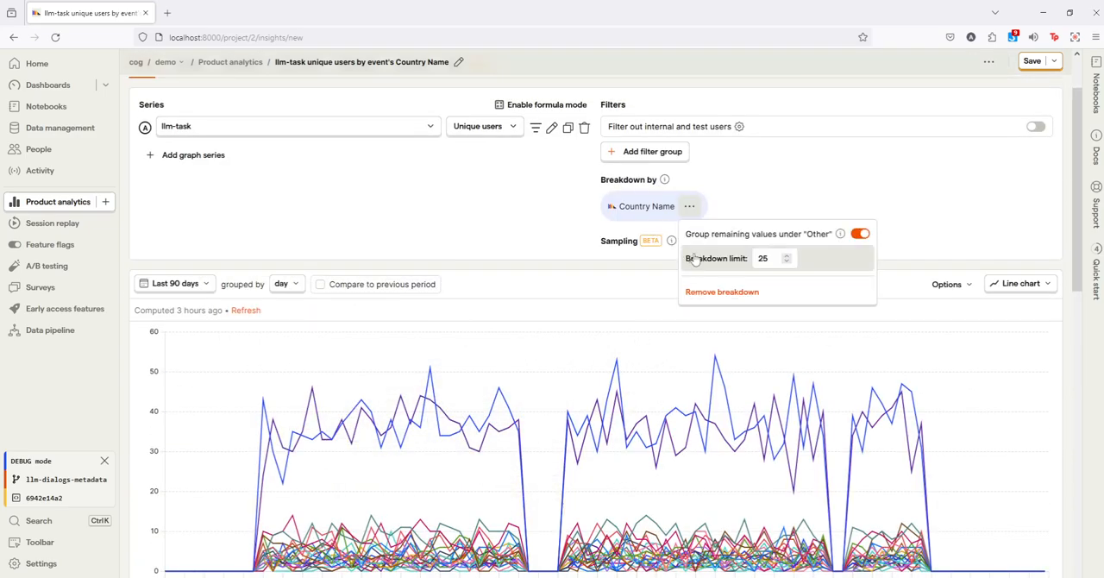
click(859, 235)
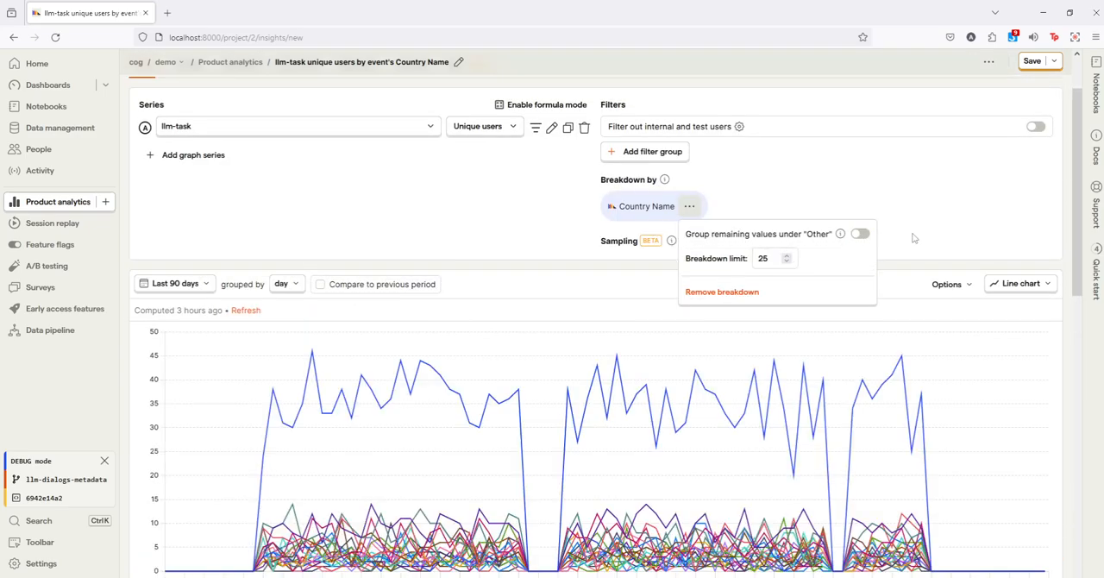
click(913, 239)
Step: Limit the plotted series to United States, United Kingdom and Germany using the detailed results
scroll(842, 261, down, 3)
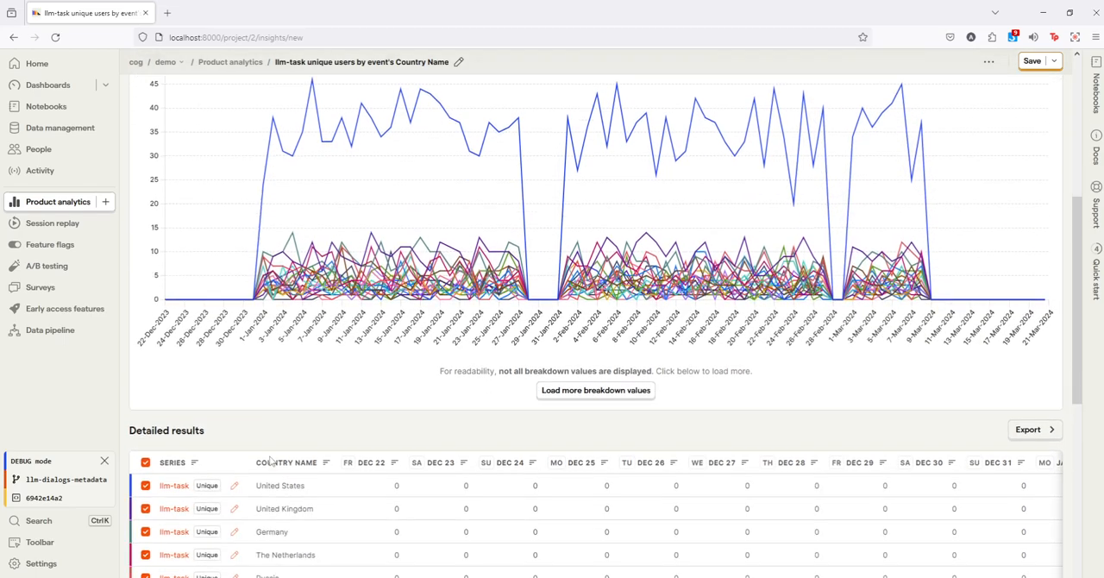
scroll(207, 423, down, 2)
click(146, 380)
click(145, 403)
click(145, 450)
scroll(173, 432, up, 5)
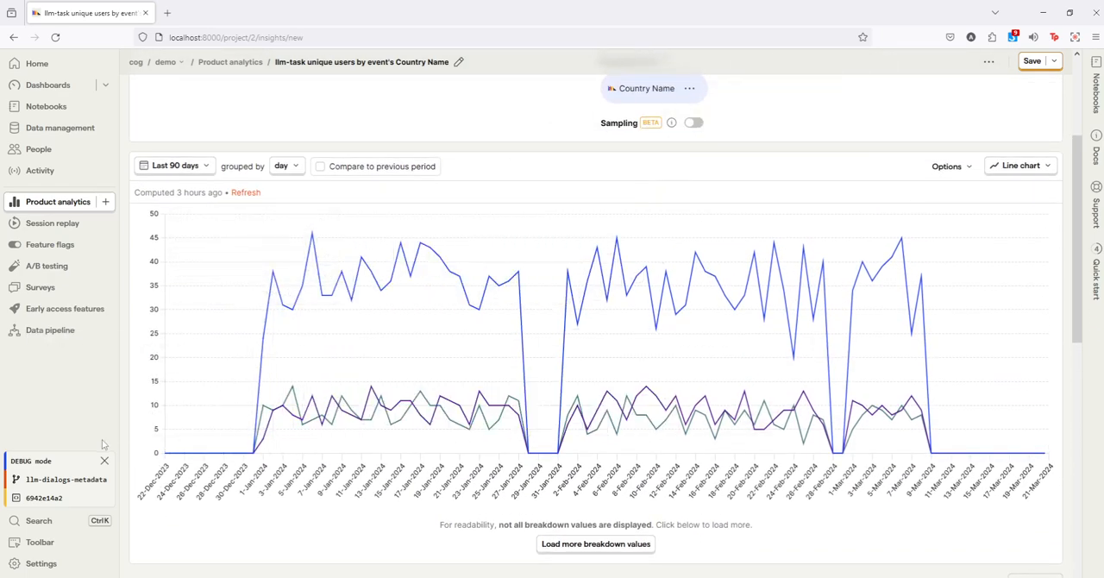
Step: Change the visualization to a pie chart and inspect the United States, United Kingdom and Germany slices and the overall total
scroll(146, 445, up, 3)
click(1020, 284)
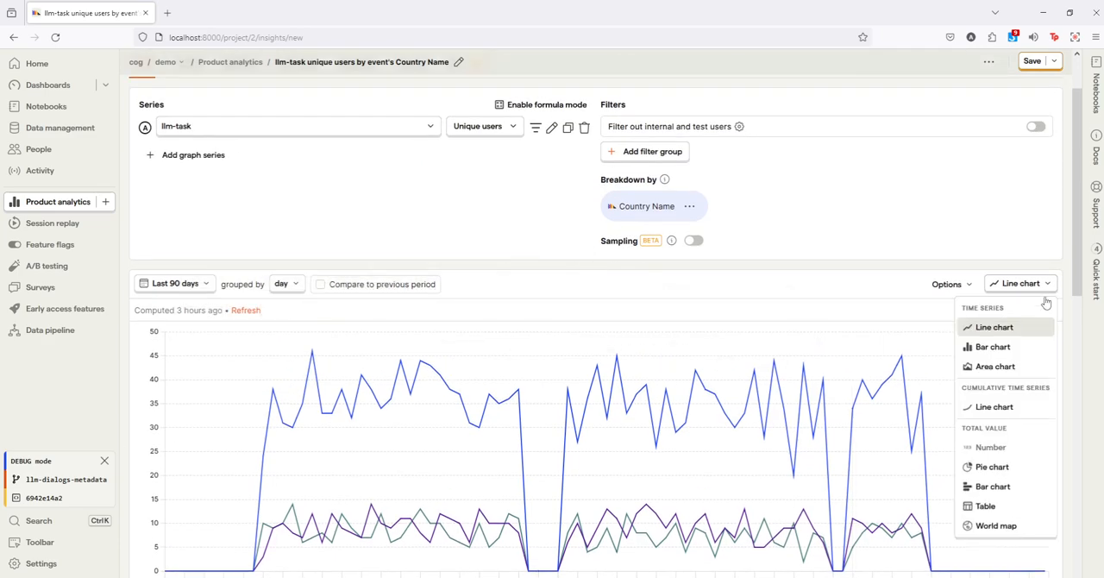
click(992, 467)
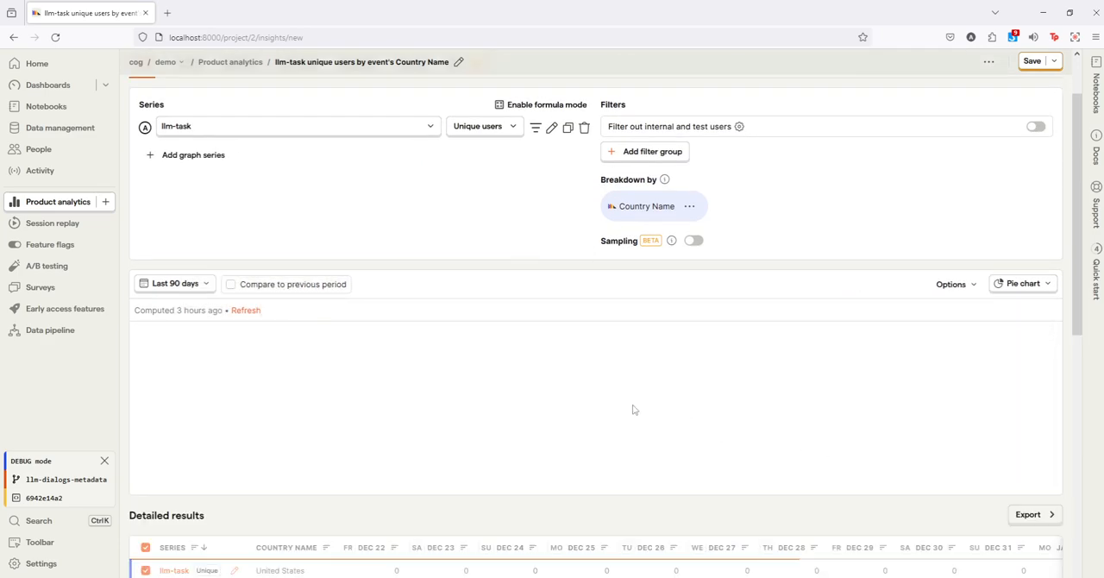
scroll(681, 426, down, 2)
mouse_move(678, 341)
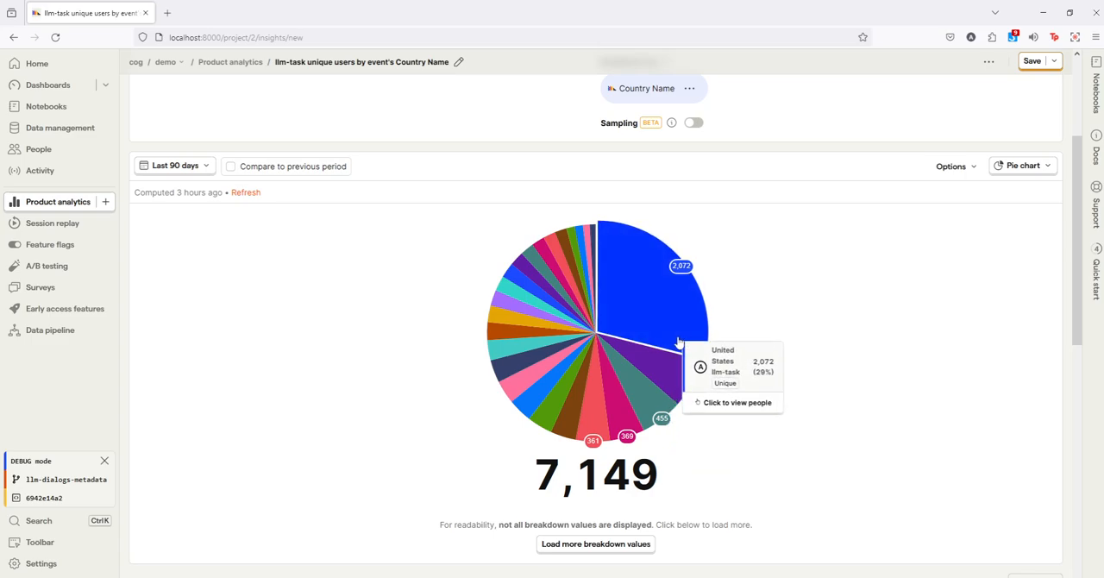
mouse_move(670, 369)
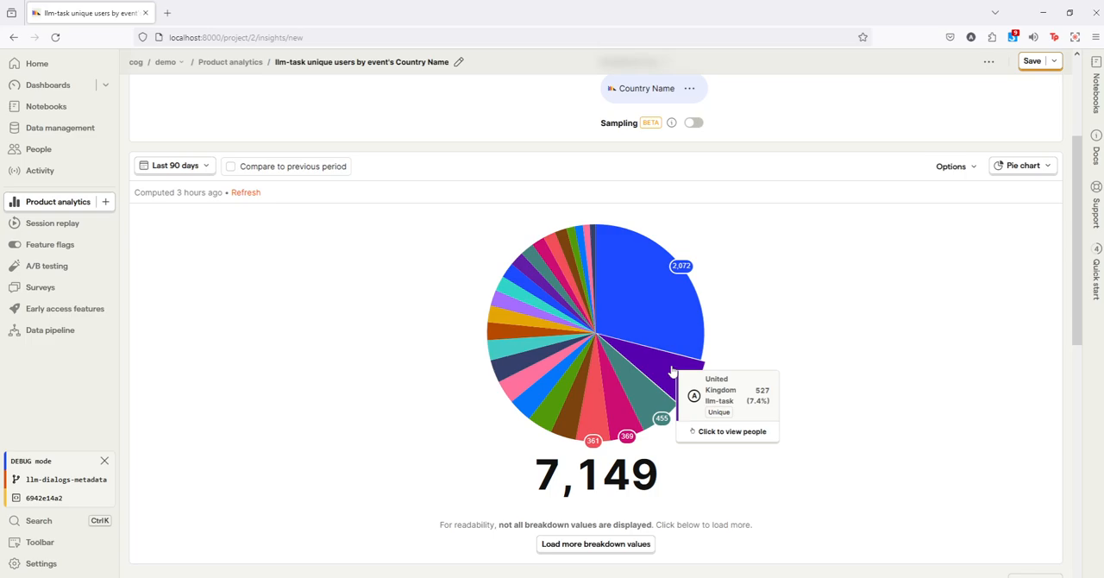
mouse_move(635, 386)
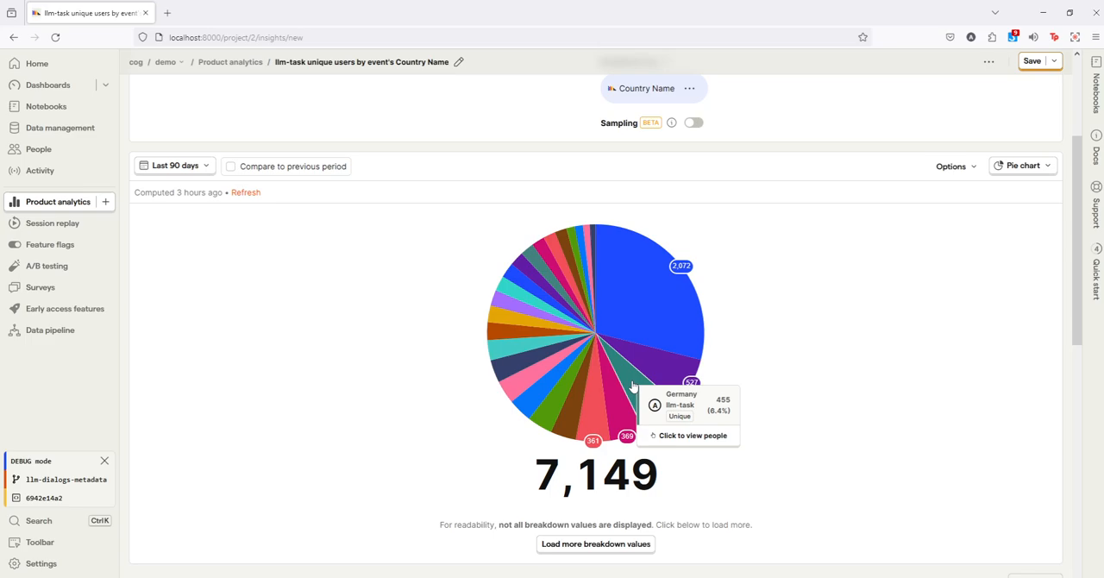
drag(525, 491, 653, 476)
click(664, 479)
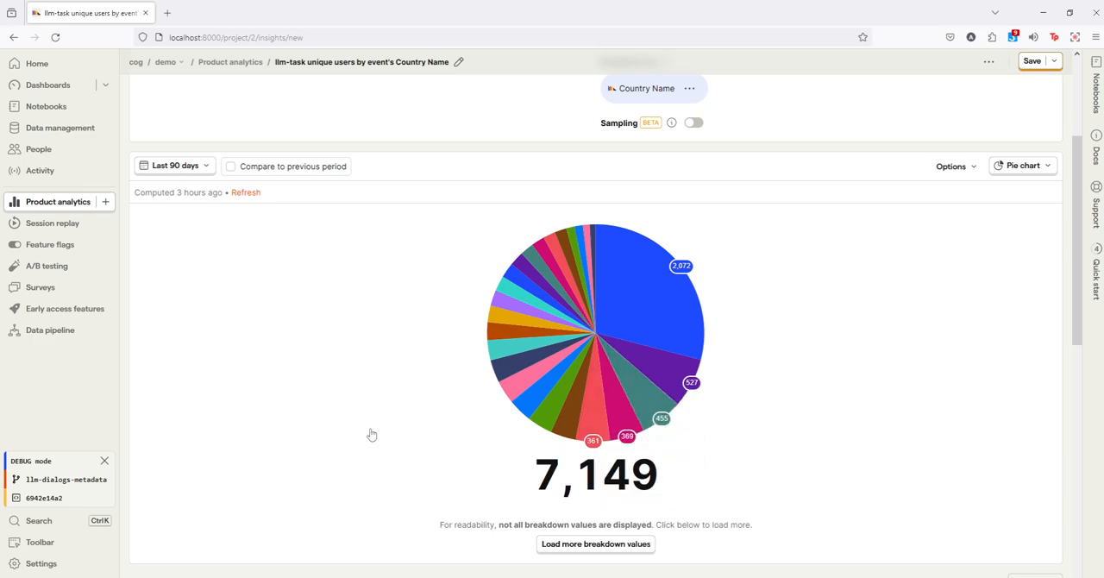
Step: Change the llm-task series from unique users to total count
scroll(410, 443, up, 3)
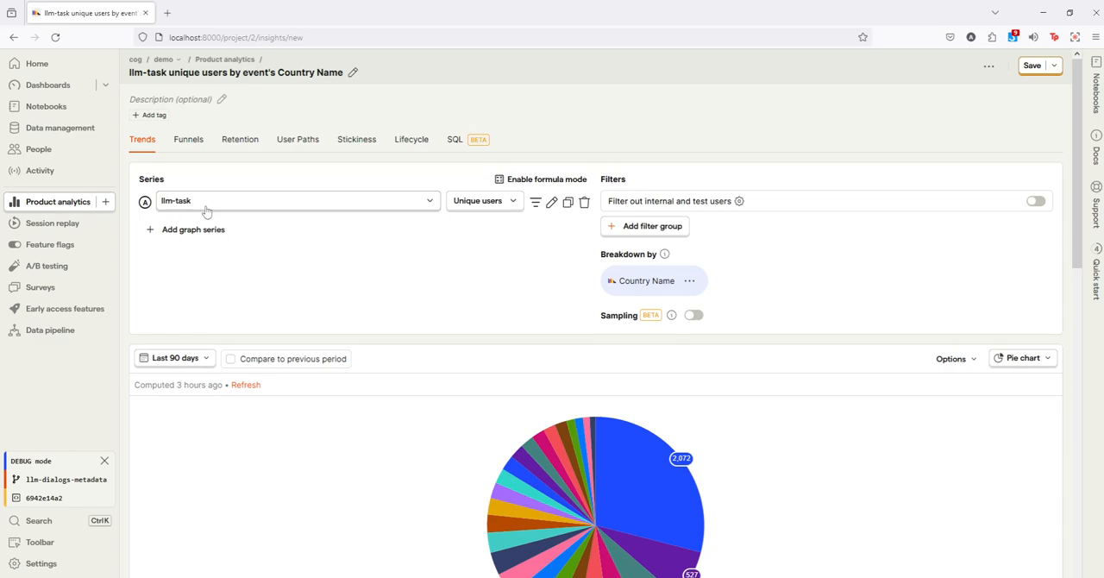
click(466, 201)
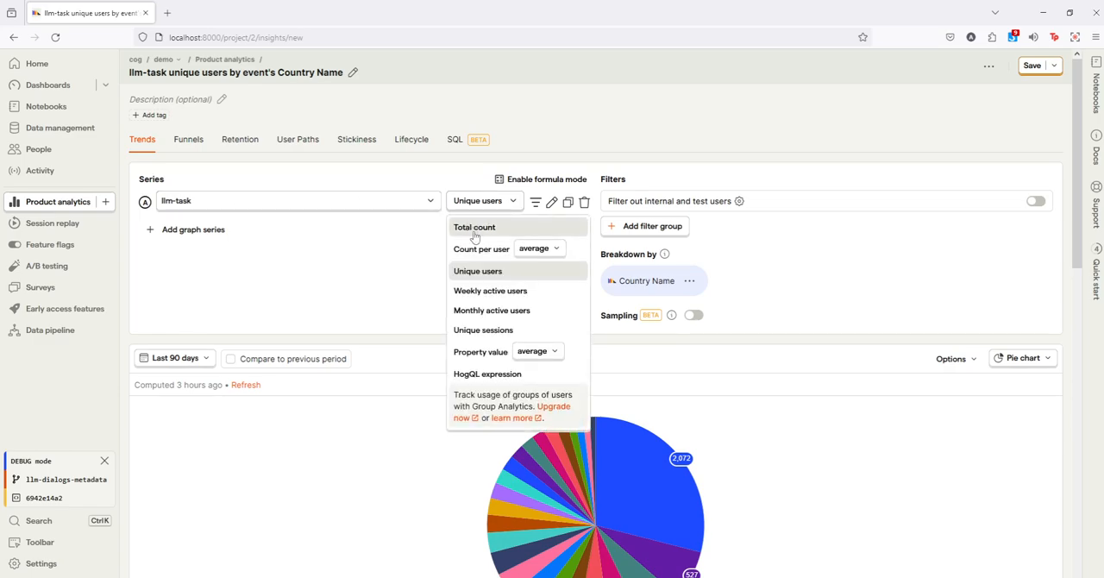
click(466, 224)
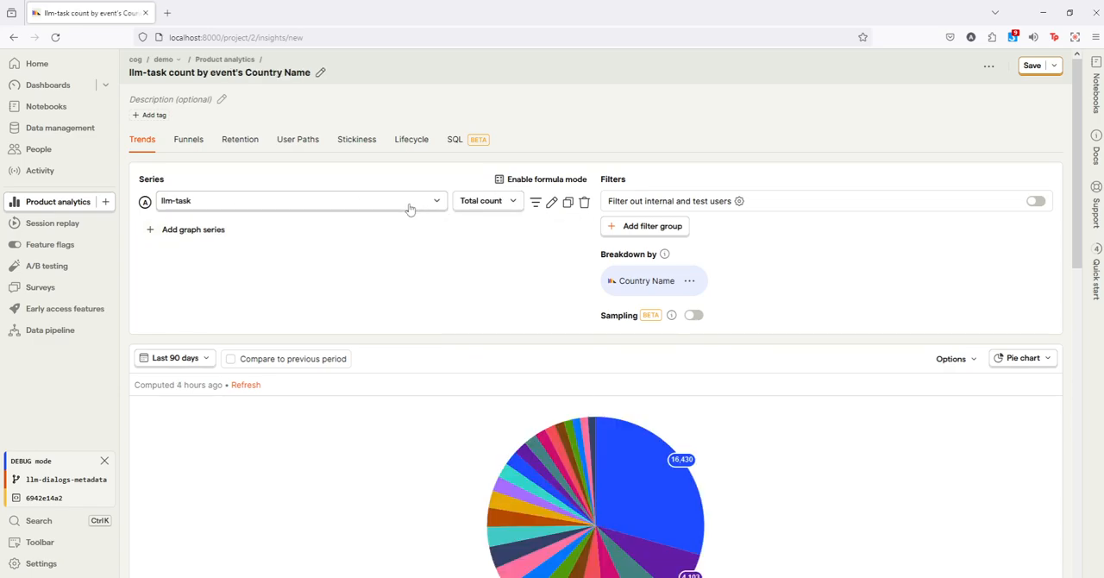
Step: Return the visualization to a time series line chart and remove the Country Name breakdown
click(1042, 360)
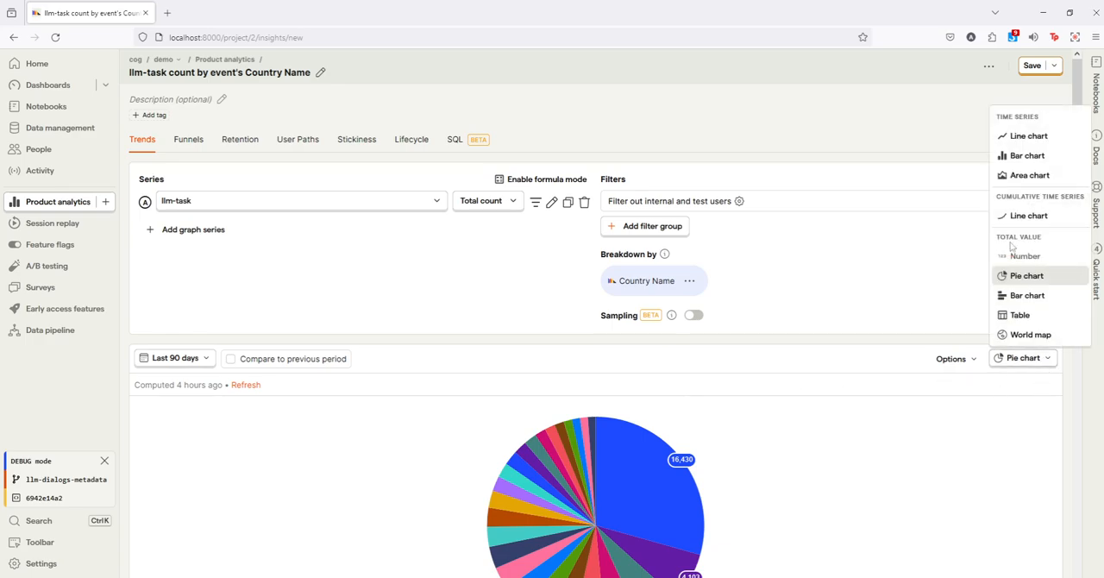
click(1029, 135)
click(204, 358)
click(395, 329)
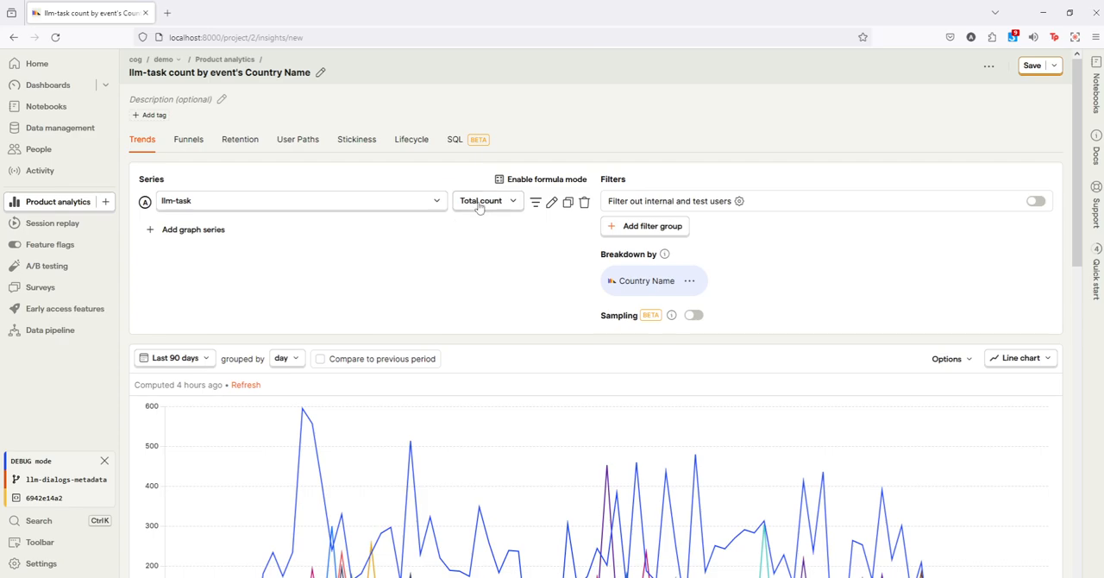
click(692, 282)
click(718, 368)
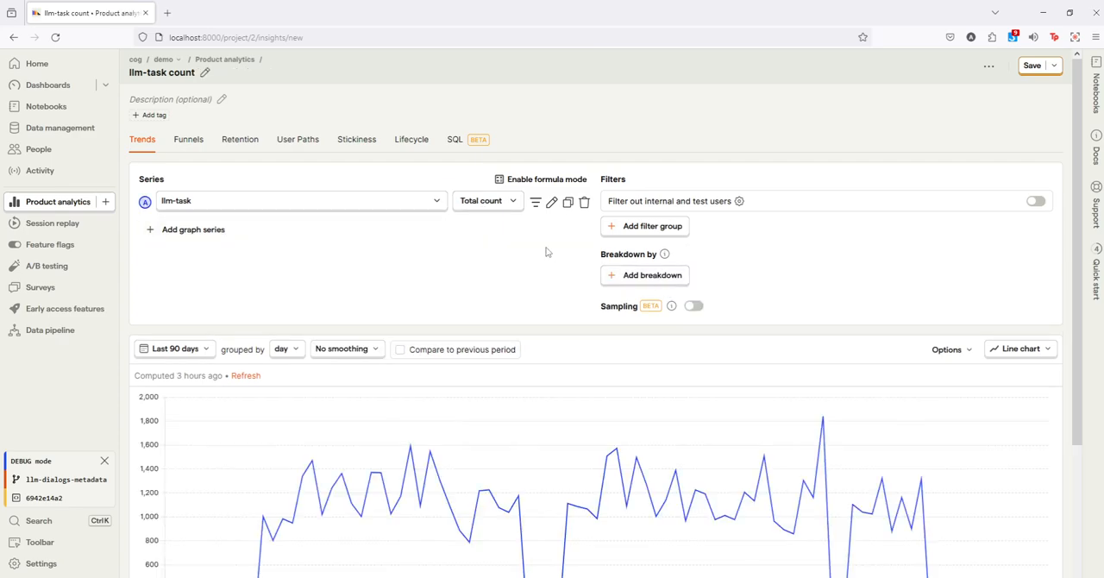
Step: Filter the llm-task series to events where the codelang property is set
click(534, 204)
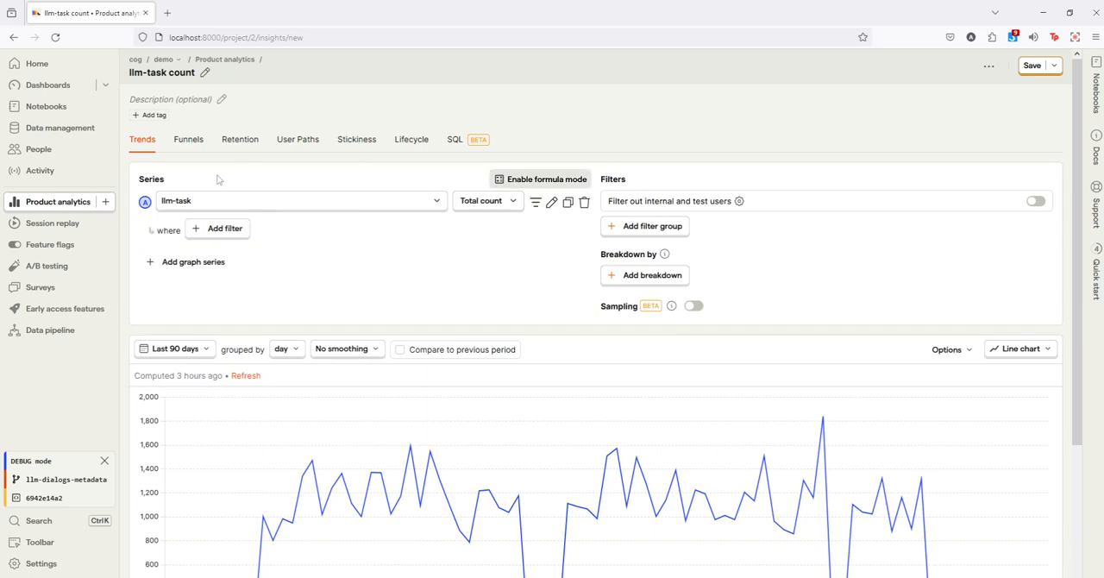
click(220, 228)
text(codel)
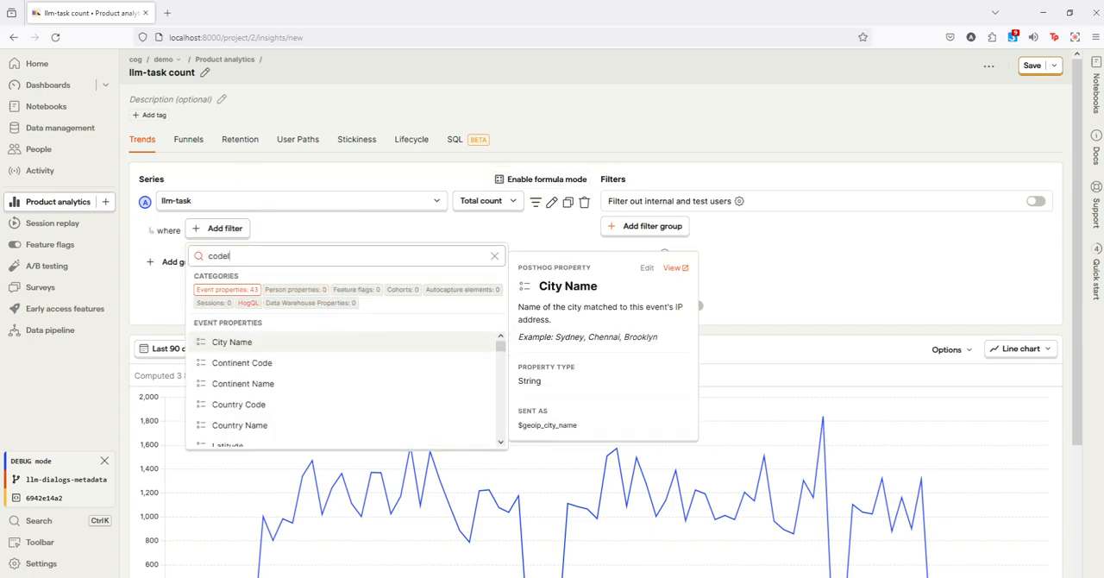
text(ang)
click(260, 343)
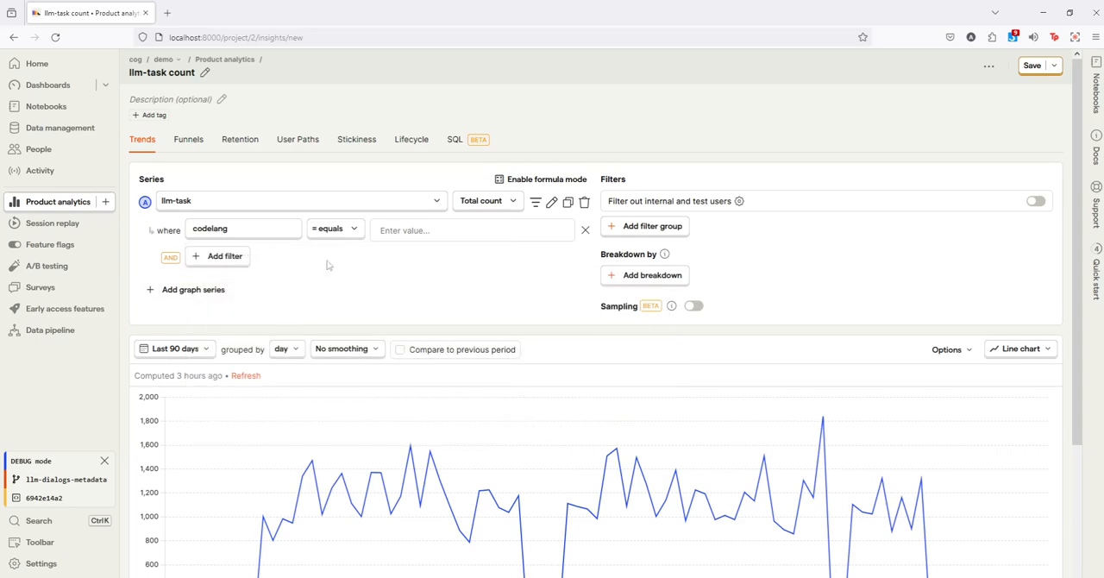
click(335, 229)
click(365, 378)
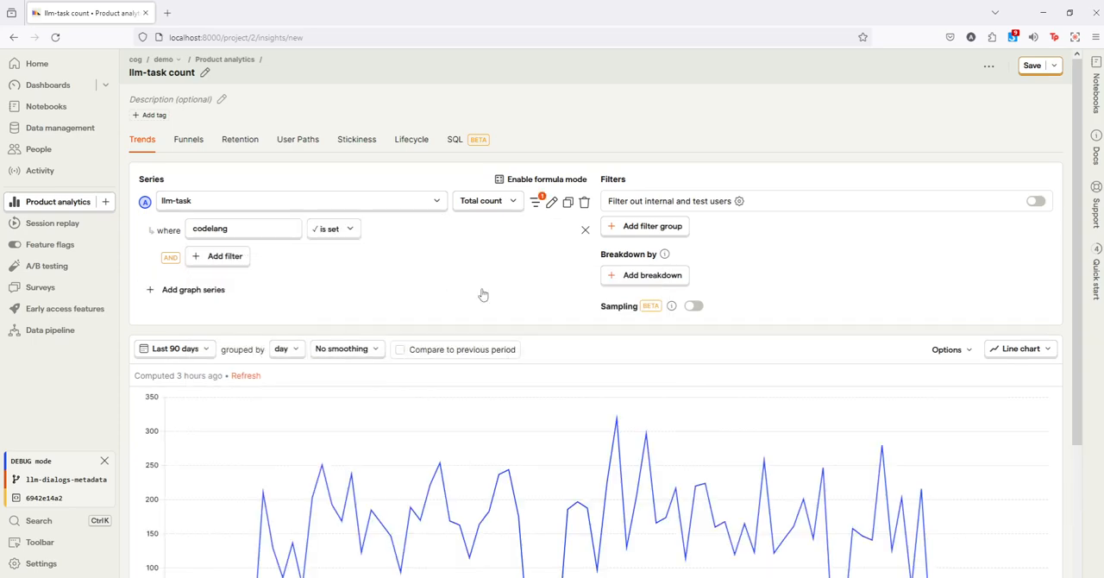
Step: Break down the llm-task trend by the codelang event property and review the plotted lines
click(654, 277)
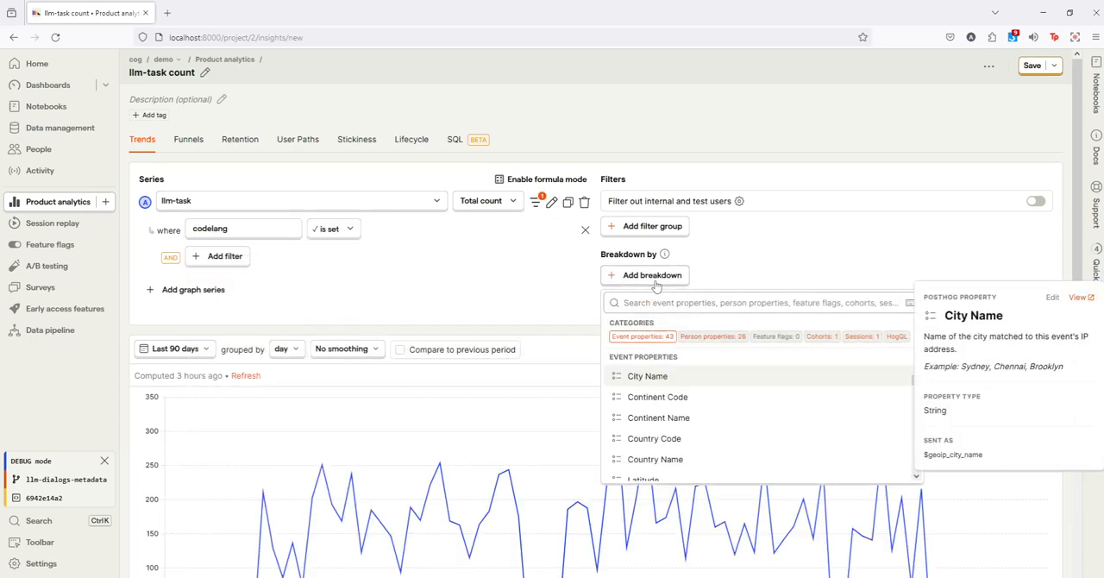
text(codel)
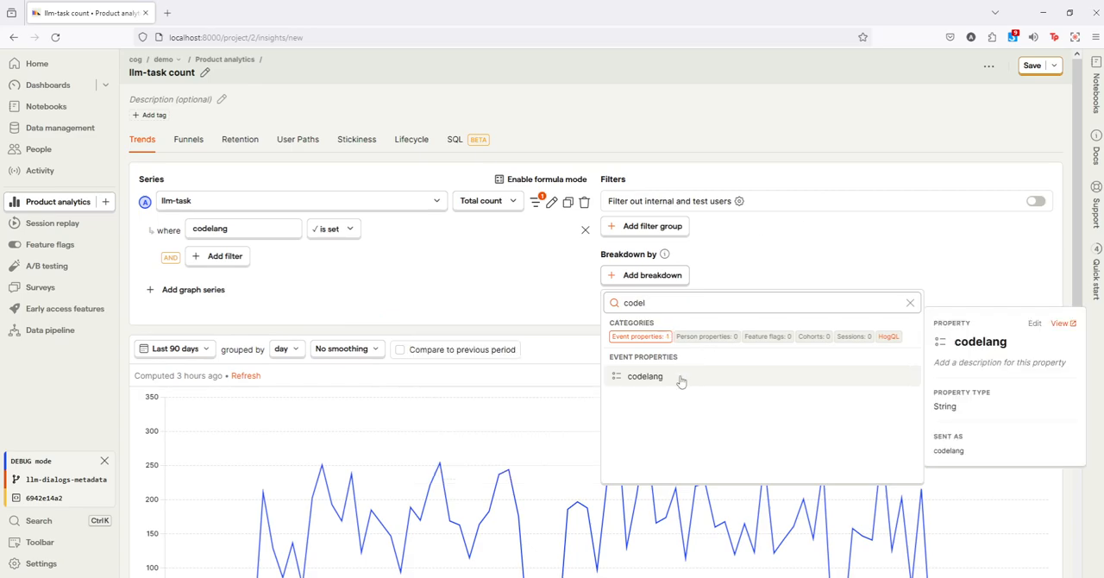
click(681, 377)
scroll(345, 423, down, 3)
scroll(312, 413, down, 3)
scroll(285, 345, up, 3)
scroll(233, 338, down, 4)
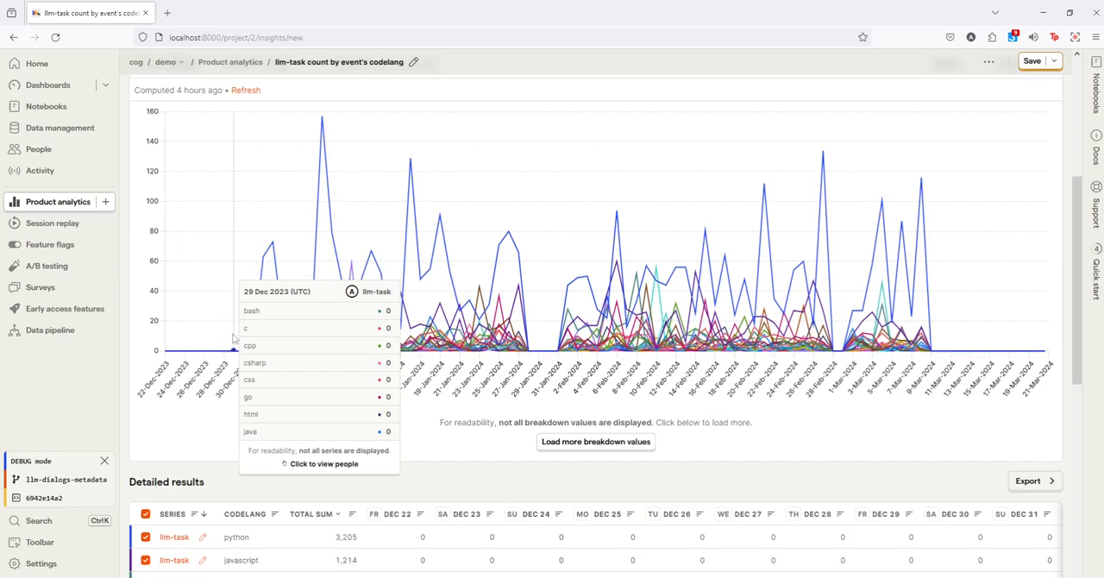
Step: Limit the plotted breakdown values to python, javascript and bash in the detailed results
scroll(250, 345, down, 3)
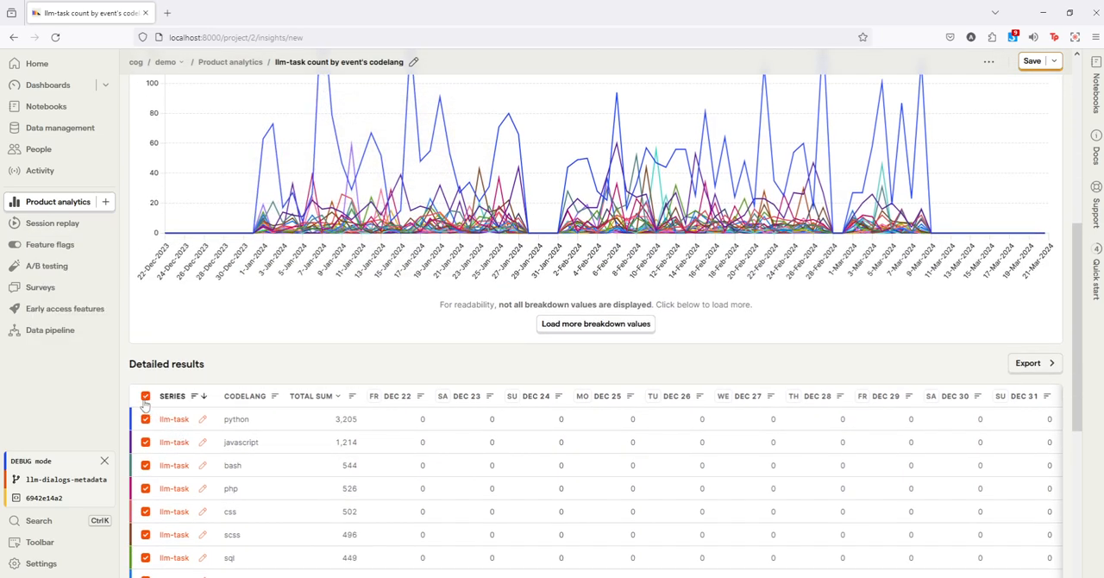
click(146, 397)
click(145, 419)
click(145, 442)
click(146, 465)
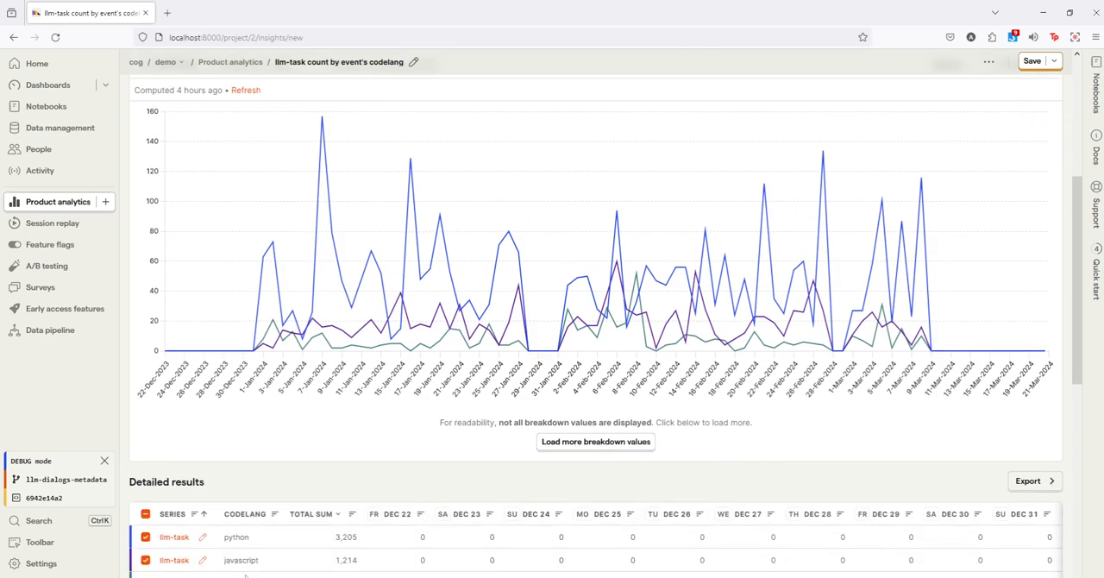
scroll(255, 556, down, 1)
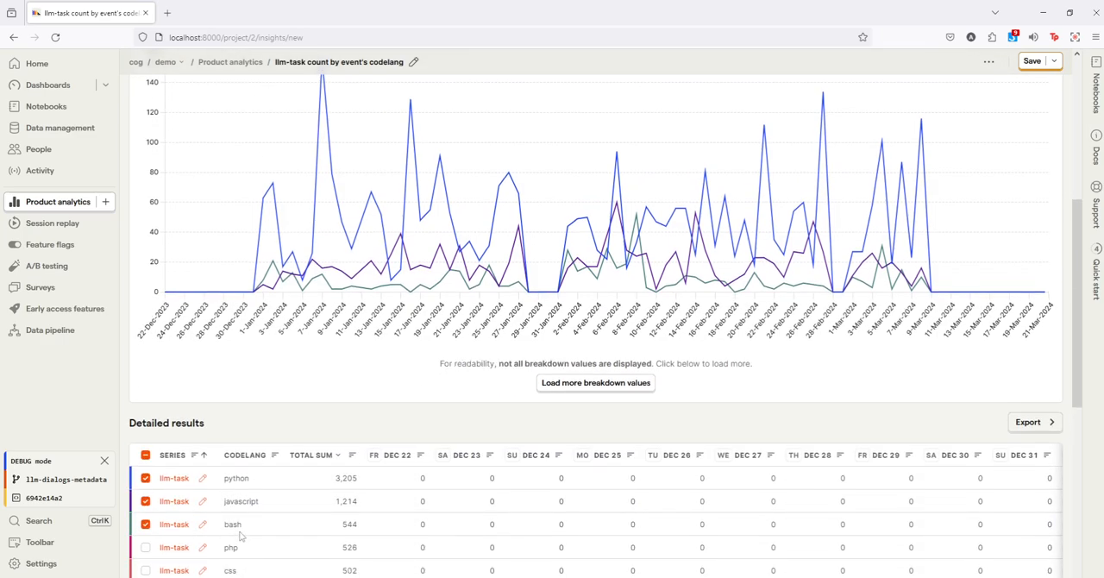
scroll(241, 537, up, 3)
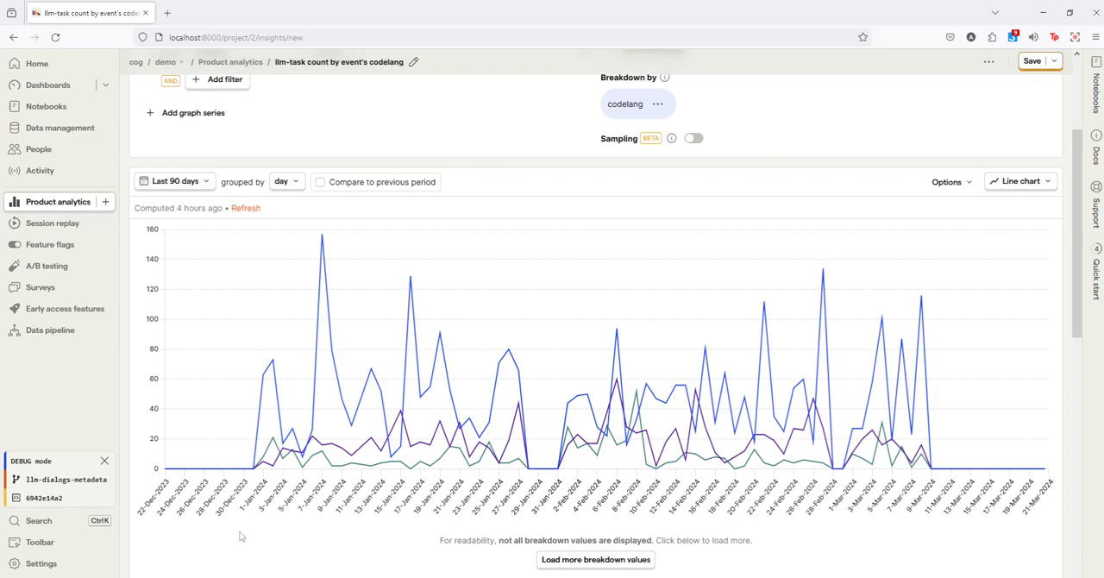
scroll(240, 536, down, 5)
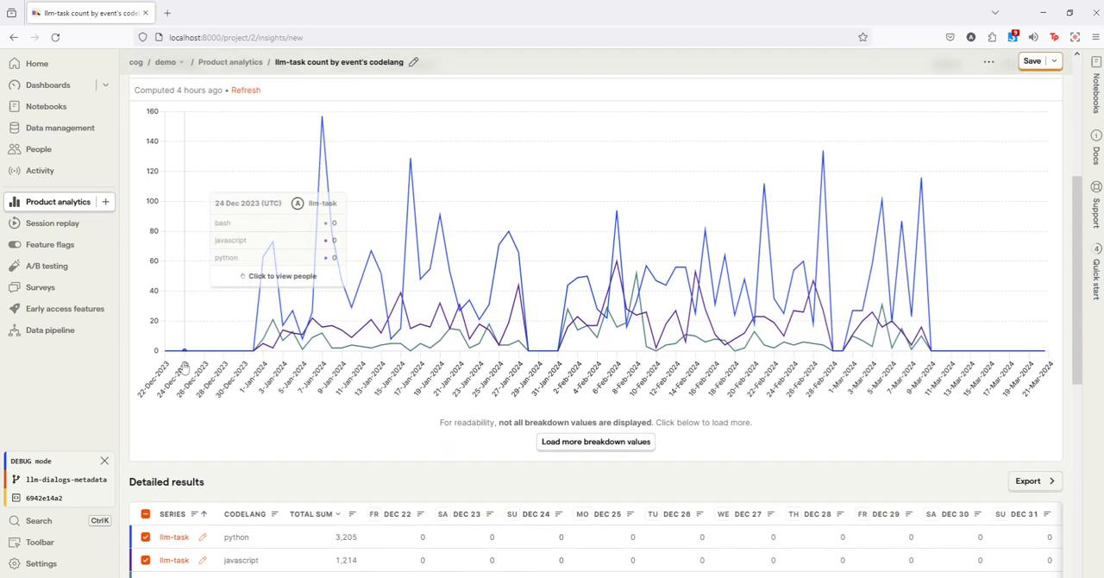
Step: Hide the python and bash series so that only javascript is plotted
click(145, 419)
click(147, 465)
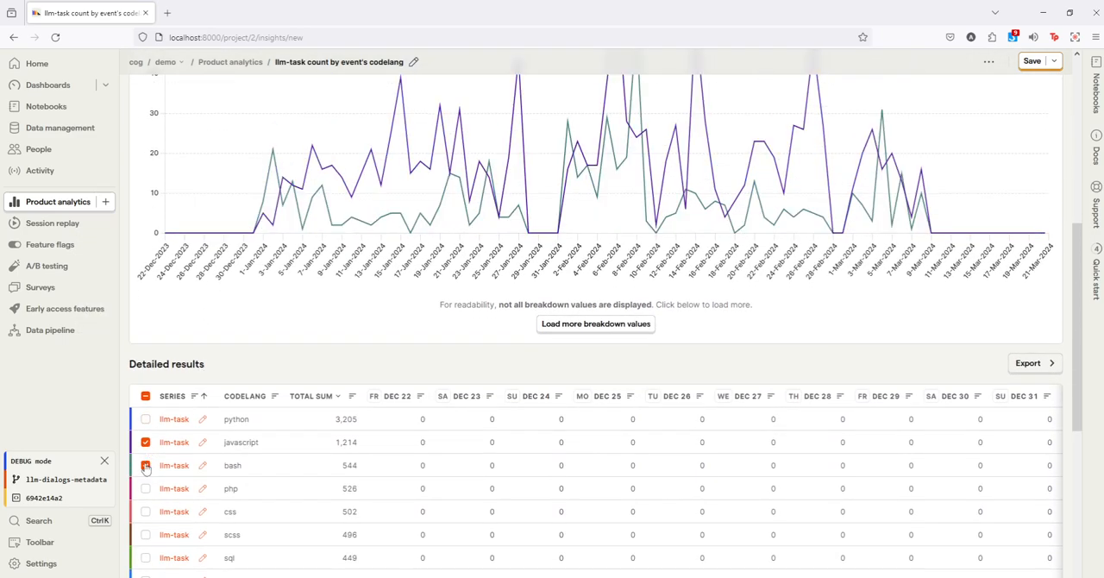
scroll(451, 365, up, 2)
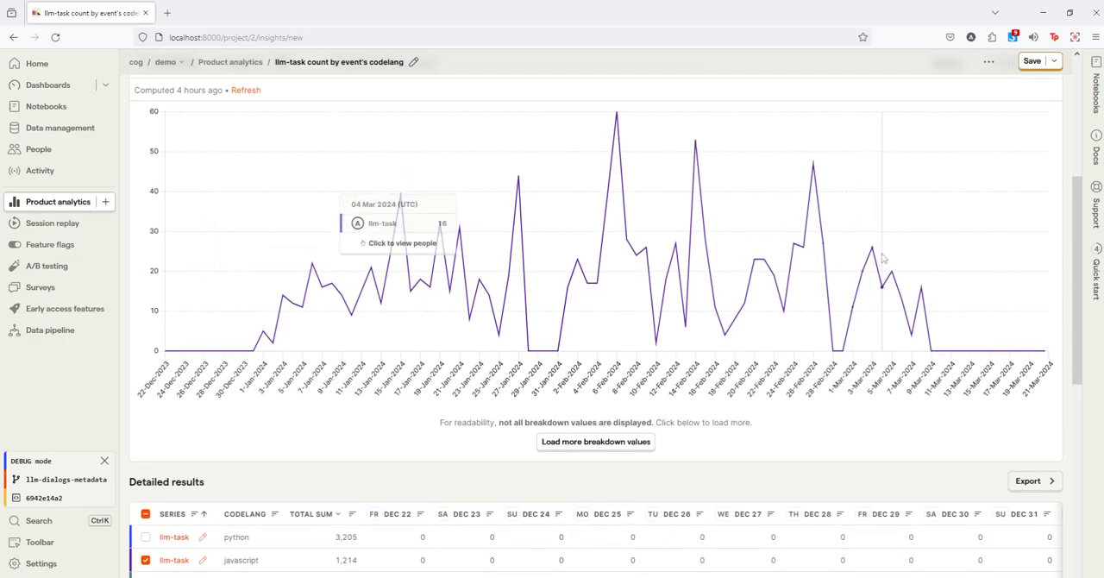
Step: Open the persons behind the 8 March 2024 javascript data point and show the first person's LLM events
click(921, 293)
click(119, 211)
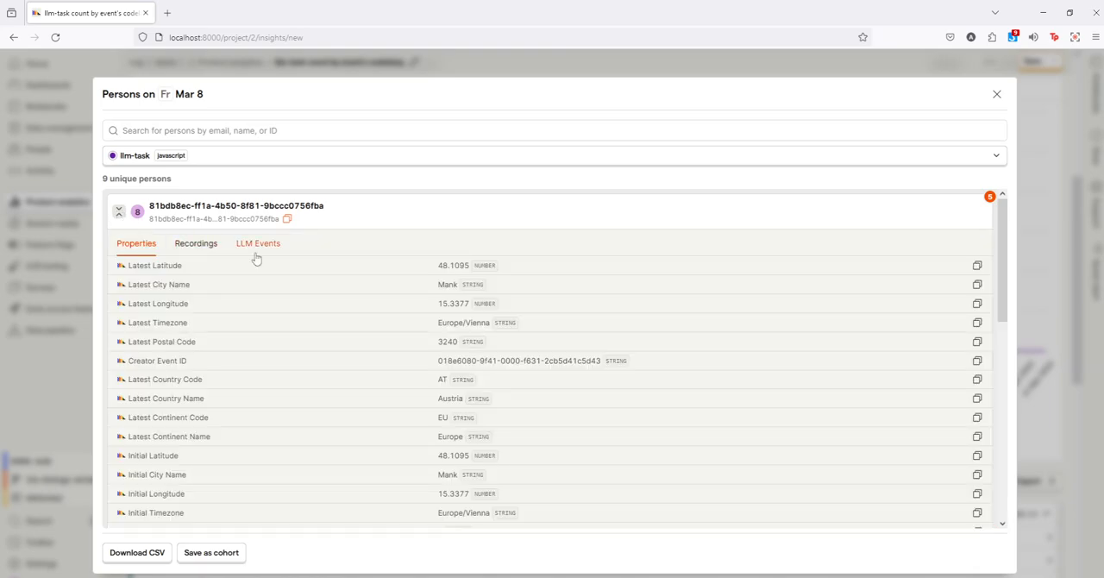
click(257, 246)
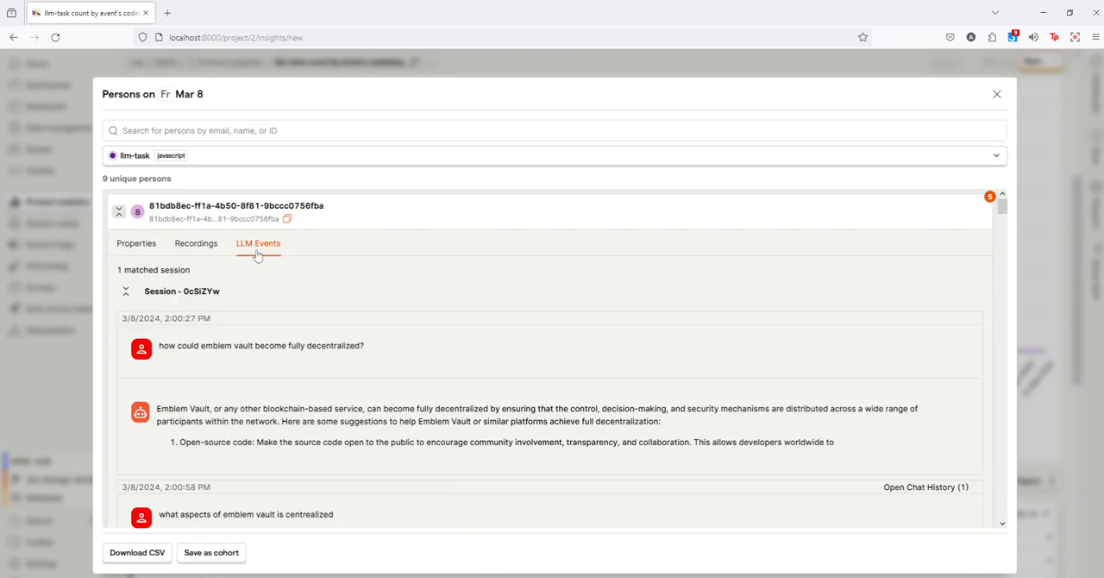
Step: Read the matched session's dialog from its first question through to the answer about the Joint-Feldman protocol in Node.js
scroll(291, 346, down, 3)
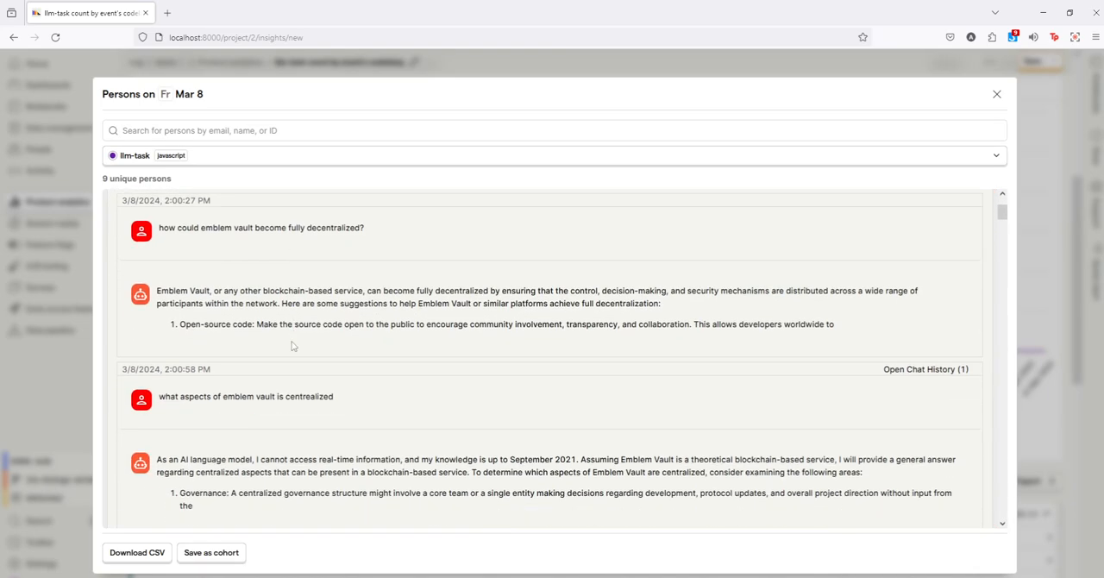
scroll(291, 346, up, 5)
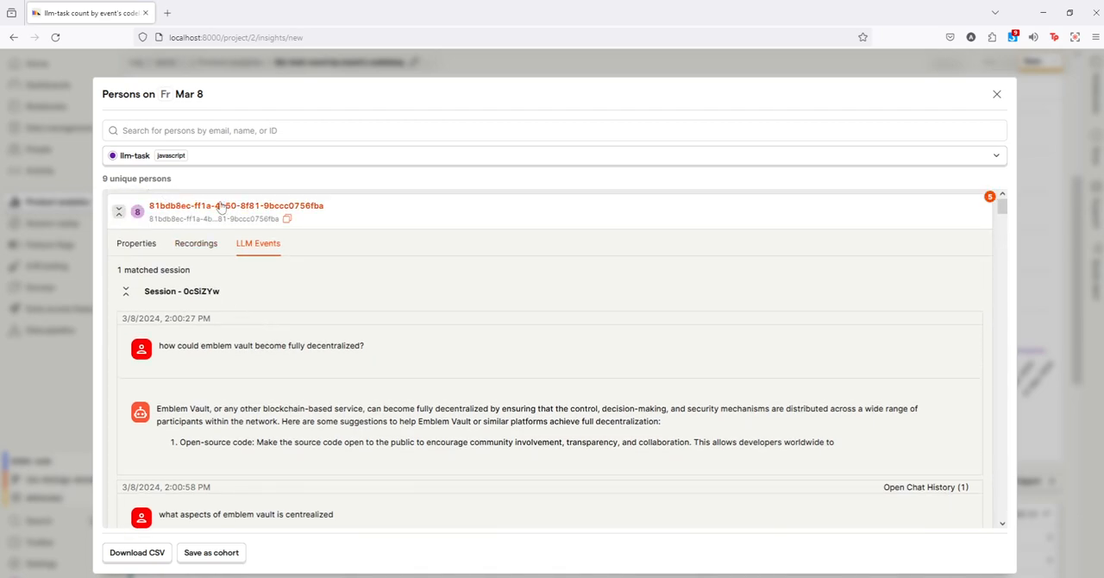
scroll(271, 343, down, 3)
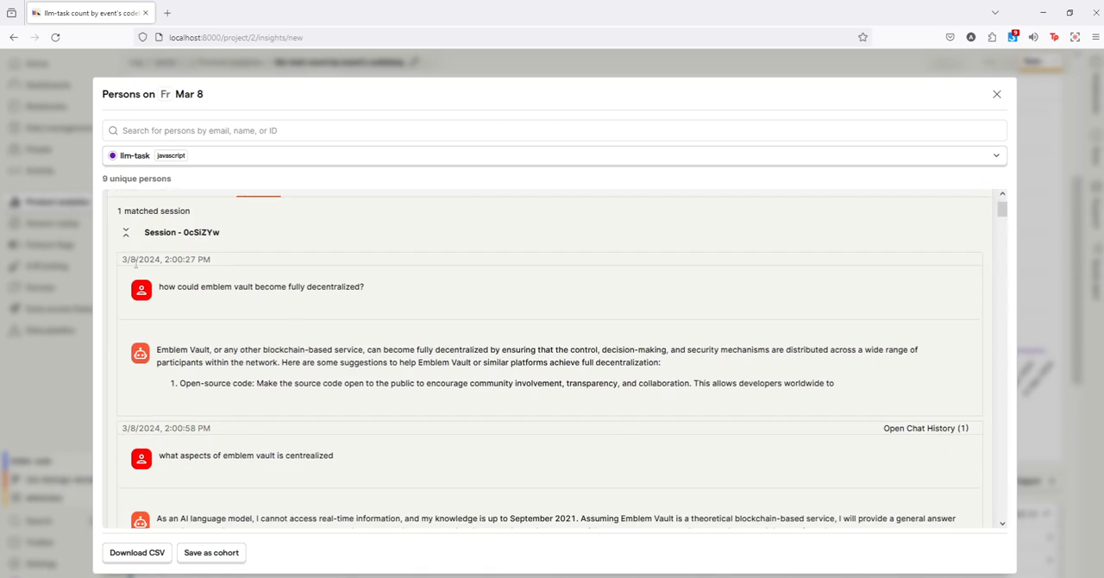
click(177, 286)
drag(199, 362, 295, 383)
scroll(285, 389, down, 4)
scroll(215, 345, down, 1)
scroll(213, 348, down, 5)
scroll(193, 390, down, 1)
scroll(193, 388, down, 8)
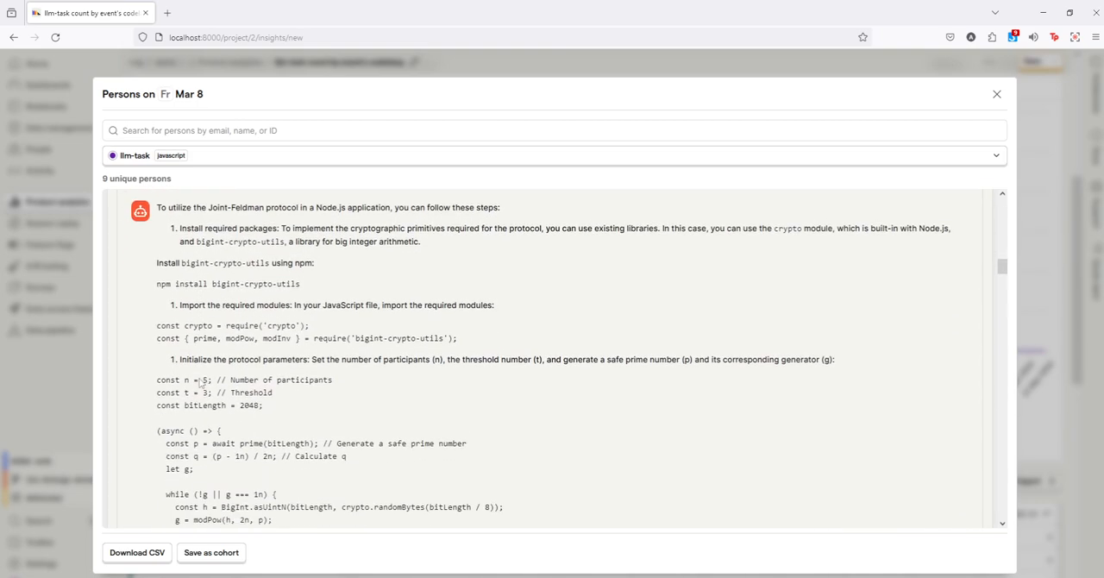
Step: Examine the JavaScript code examples in the Joint-Feldman answer to its end, and close the persons list
scroll(199, 380, up, 1)
scroll(190, 345, down, 2)
scroll(164, 258, up, 1)
drag(163, 202, 360, 389)
scroll(276, 406, down, 4)
scroll(388, 401, down, 3)
scroll(397, 432, down, 3)
scroll(379, 414, down, 3)
scroll(367, 391, down, 1)
drag(160, 361, 336, 382)
scroll(345, 395, down, 4)
scroll(336, 388, down, 1)
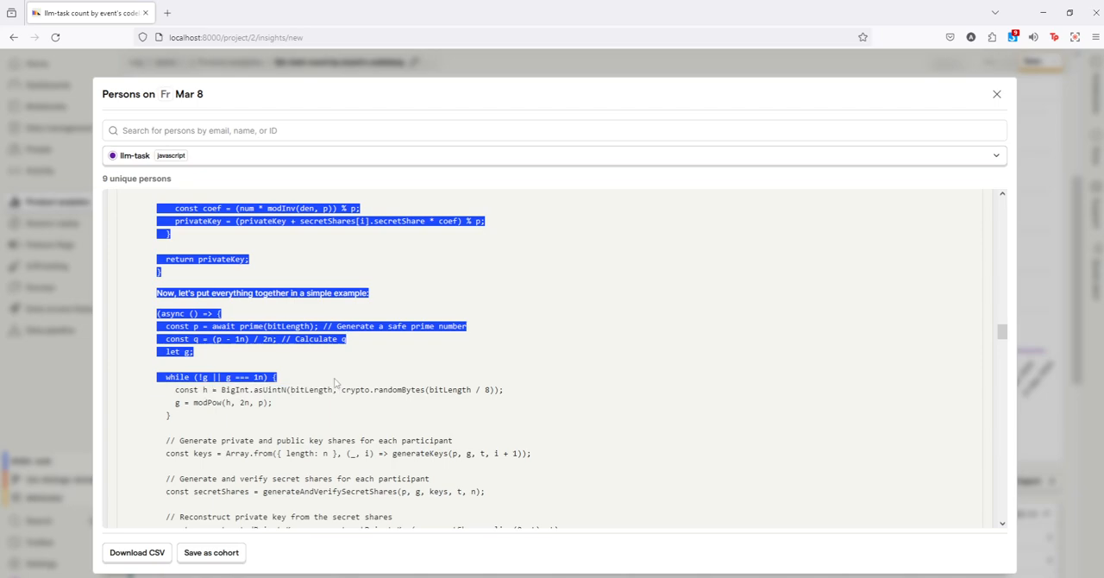
click(363, 477)
scroll(363, 477, down, 2)
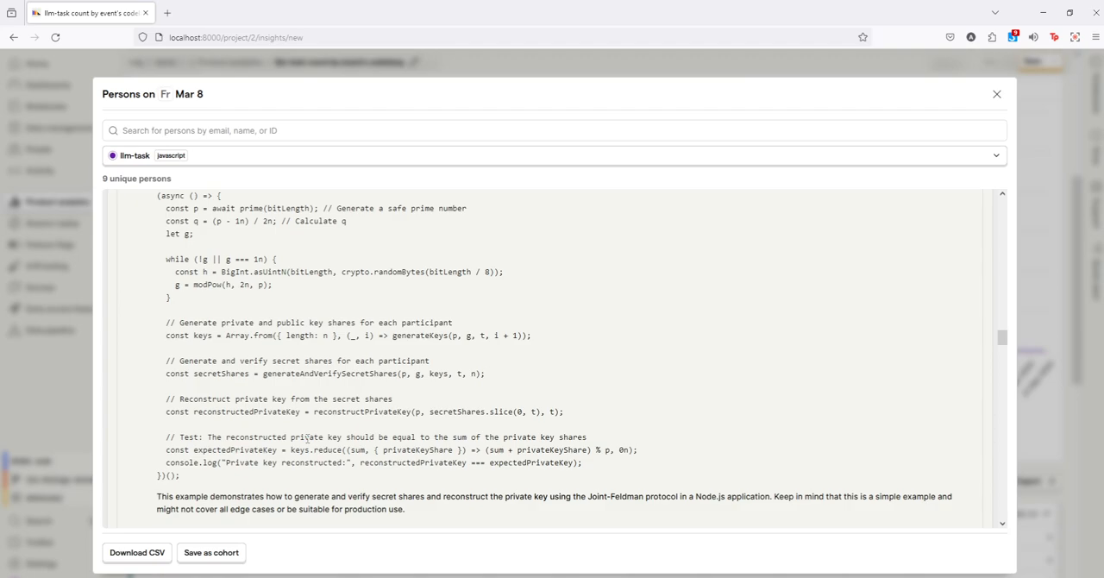
click(59, 400)
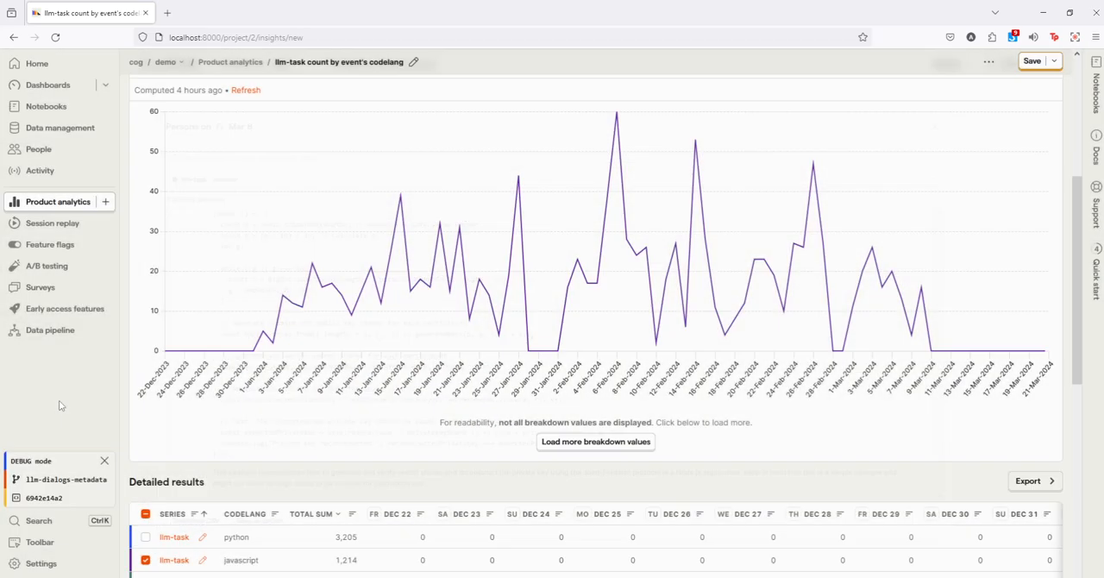
Step: Reselect llm-task as the series event and remove its codelang filter
scroll(201, 400, up, 3)
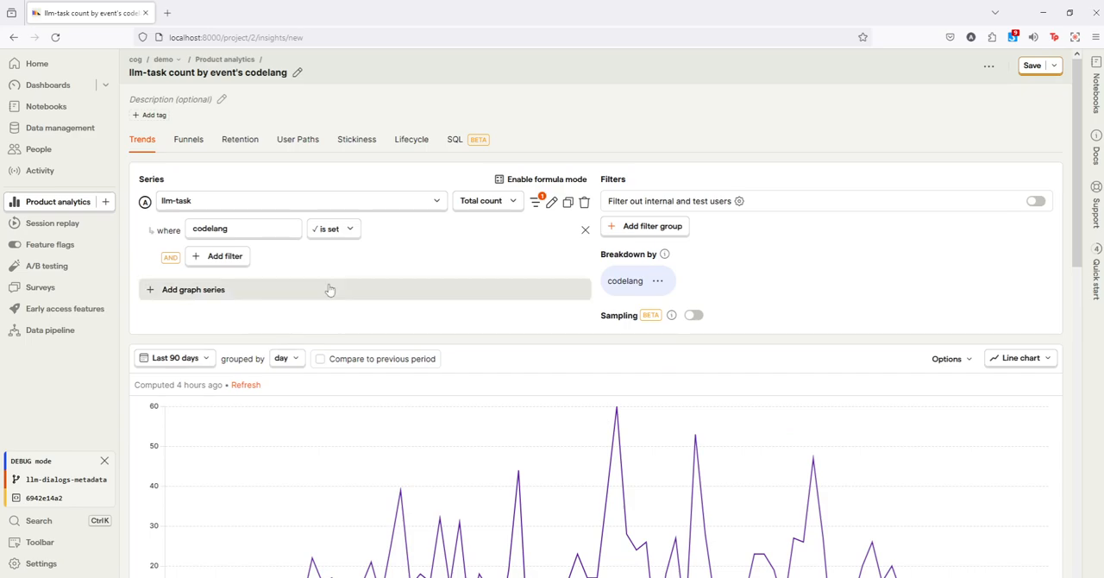
click(471, 204)
click(410, 206)
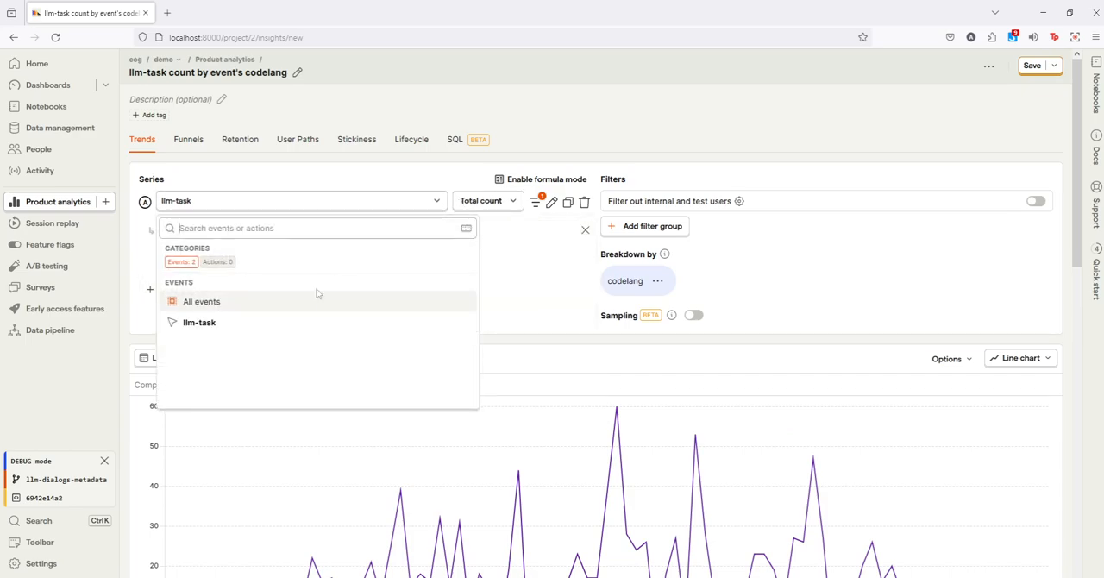
click(254, 327)
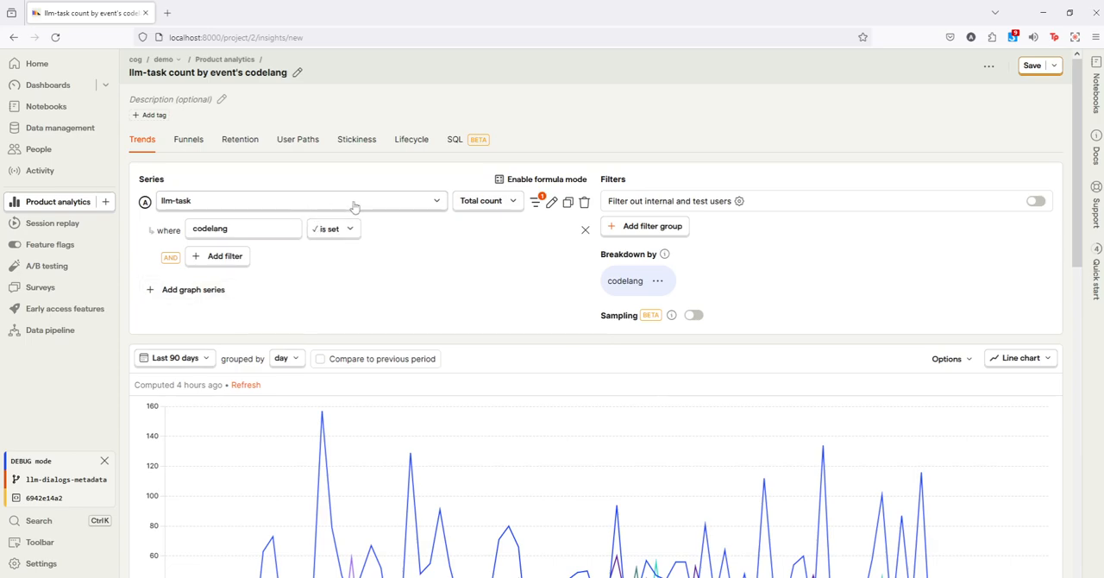
click(328, 232)
click(585, 230)
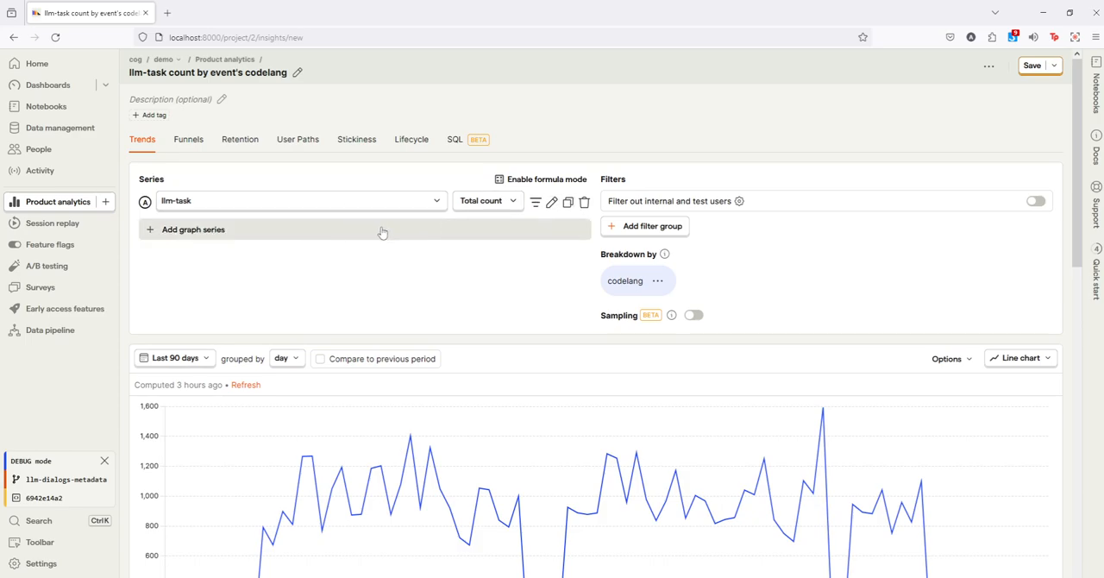
Step: Filter the llm-task series to events where the user_toxic property is set
click(243, 230)
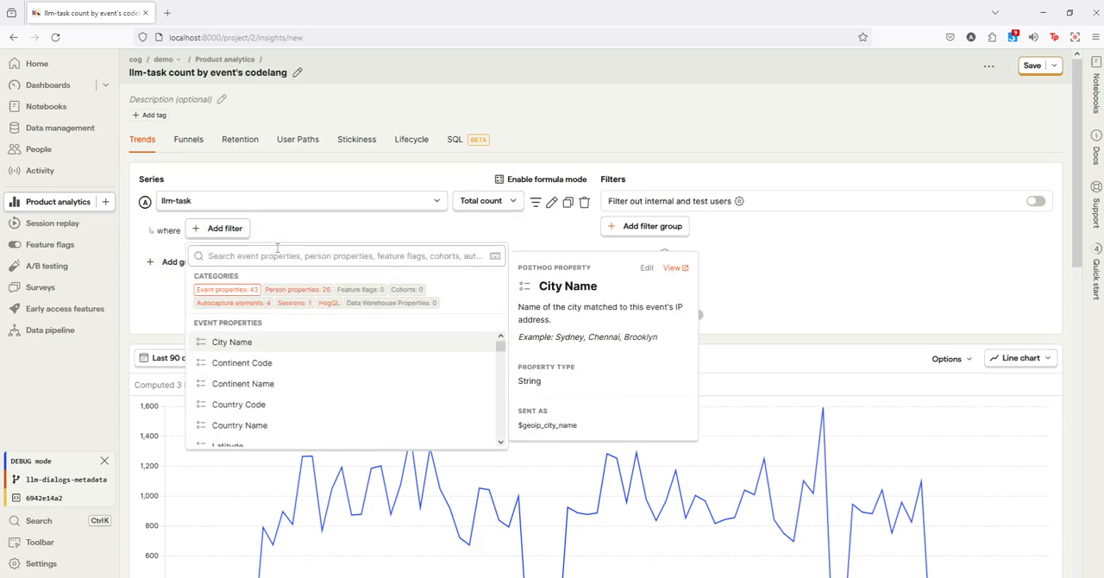
text(user)
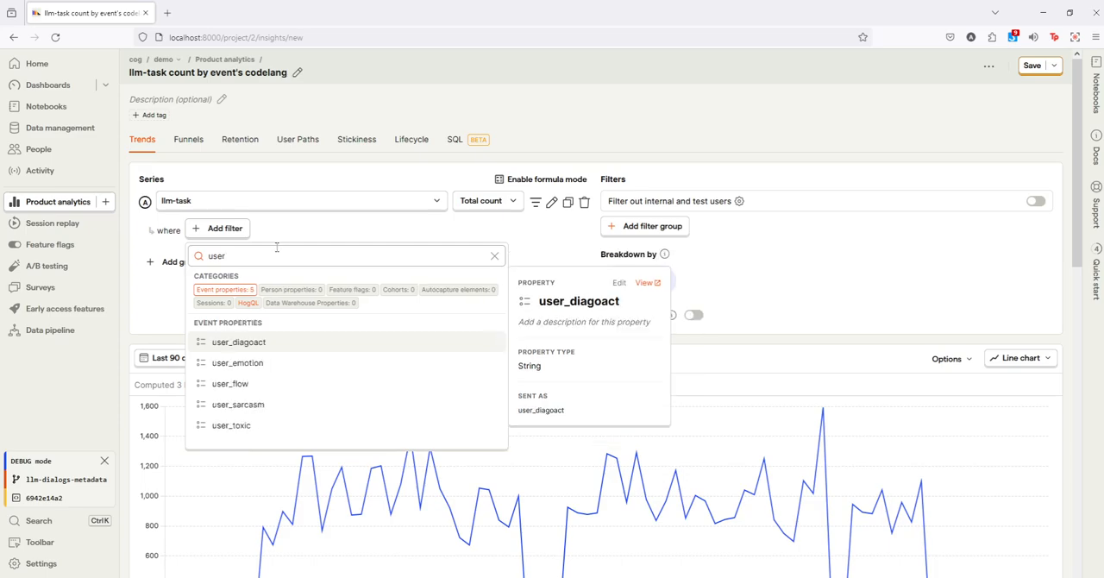
click(291, 425)
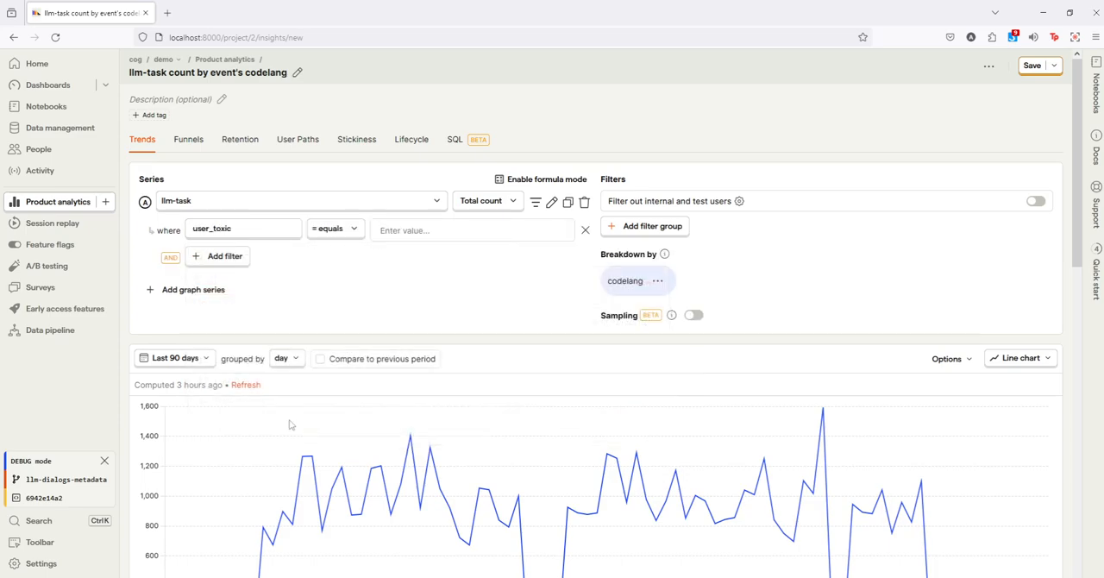
click(335, 229)
click(365, 376)
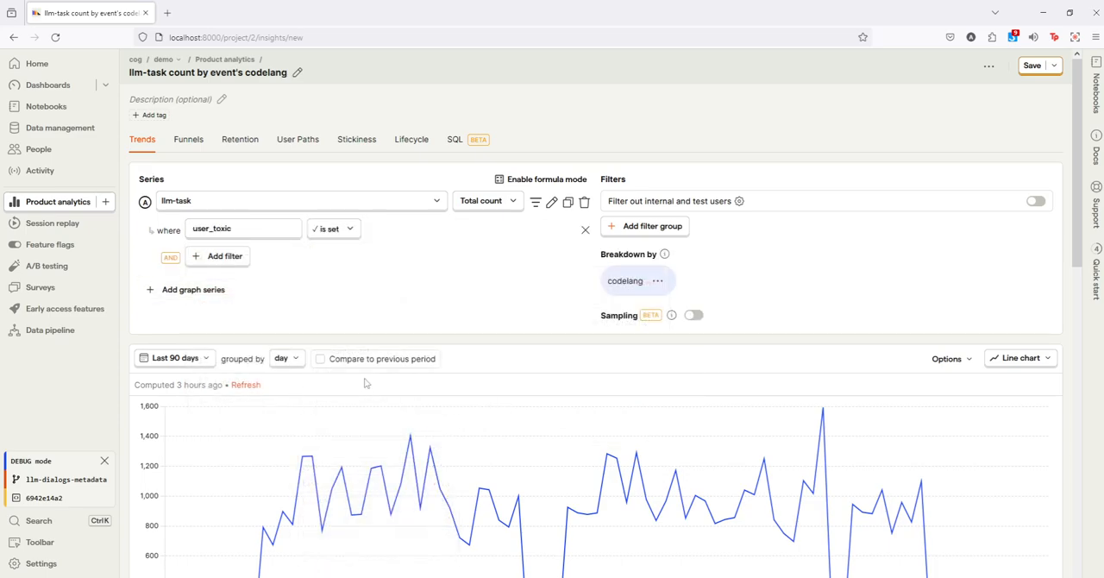
Step: Remove the codelang breakdown from the insight
click(657, 280)
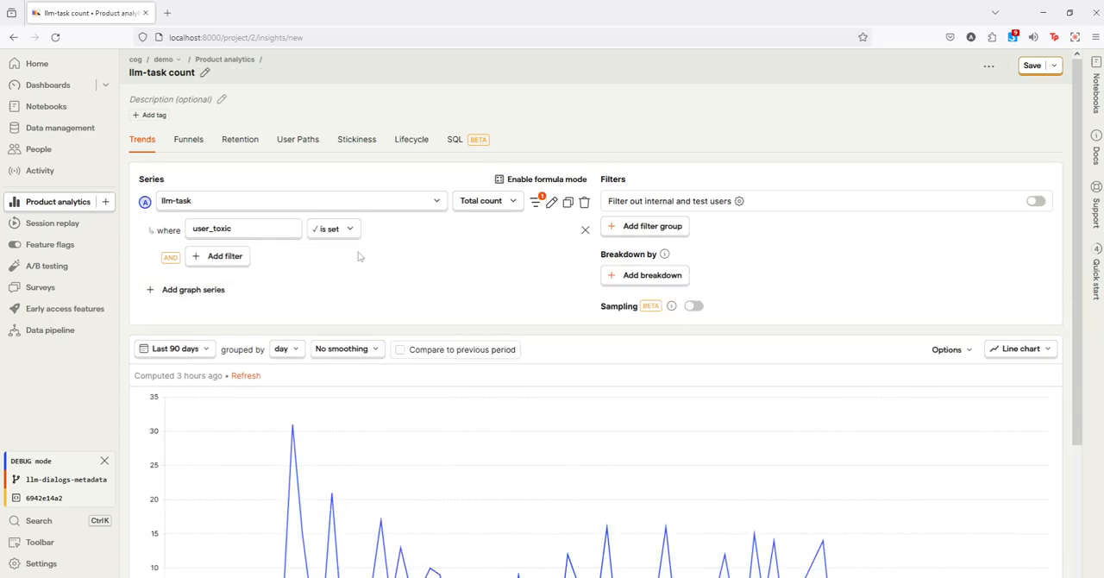
click(617, 277)
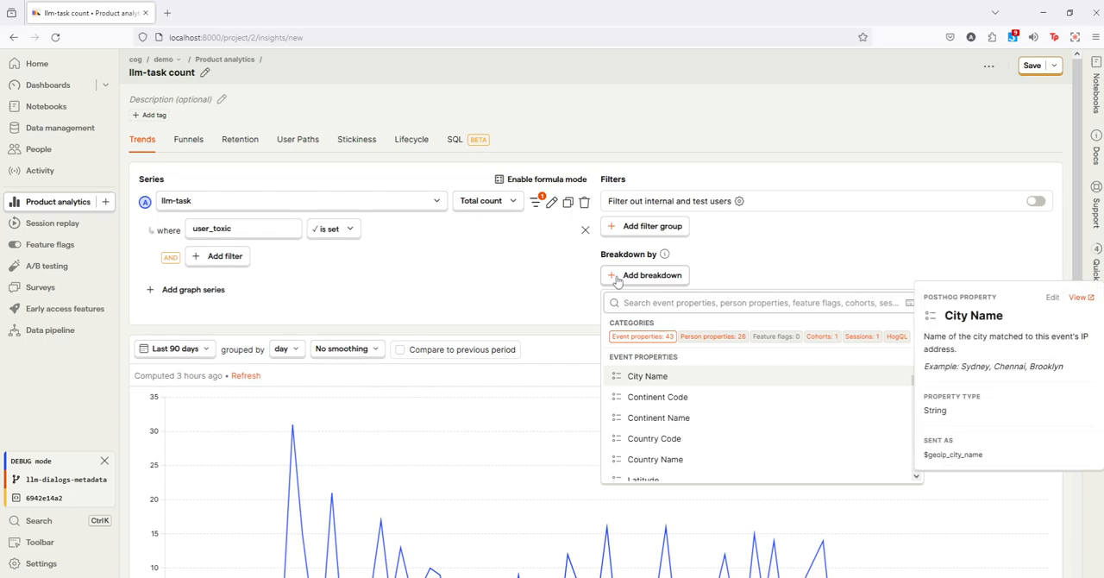
click(511, 281)
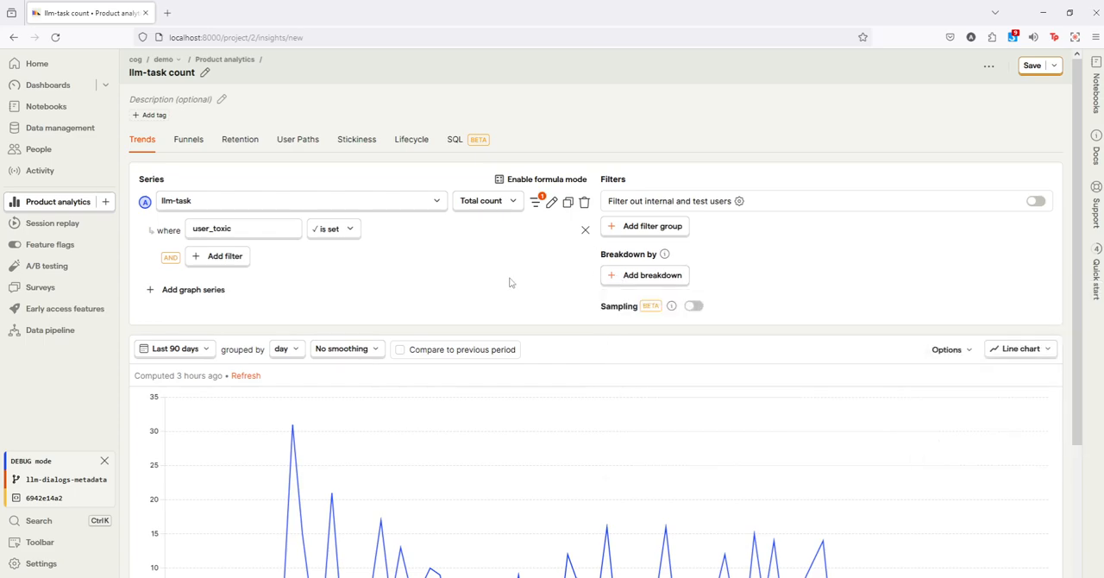
Step: Set the insight's date range to the last 30 days
scroll(510, 279, down, 3)
click(174, 231)
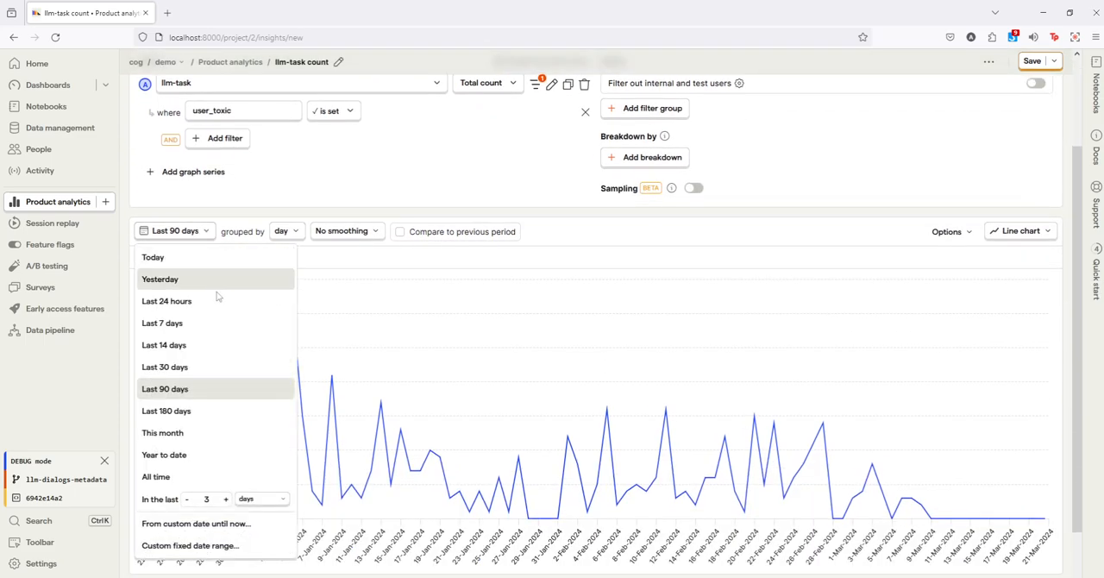
click(212, 370)
scroll(213, 373, up, 1)
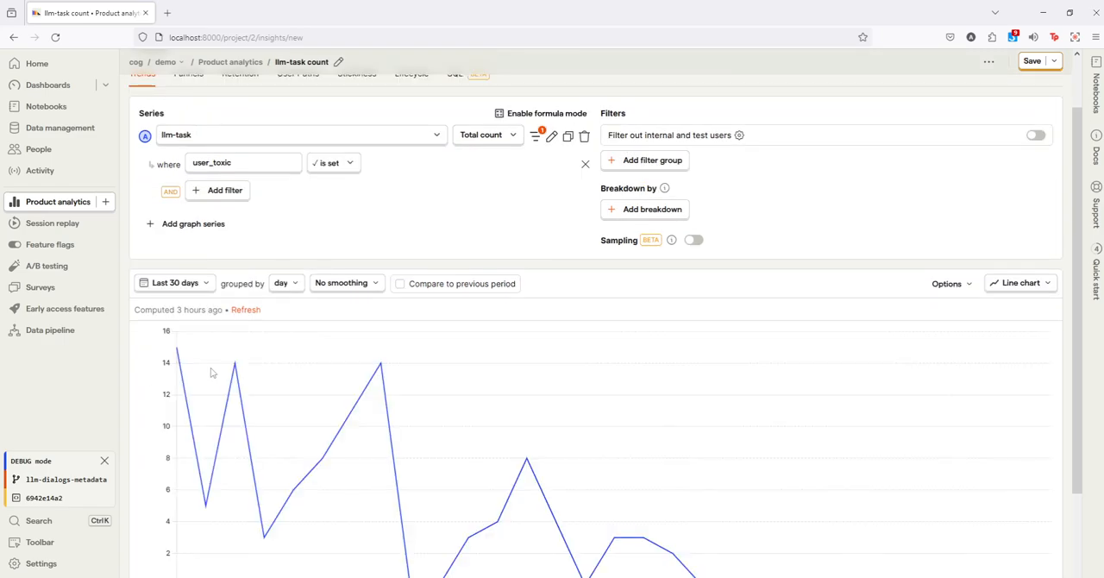
scroll(212, 372, down, 1)
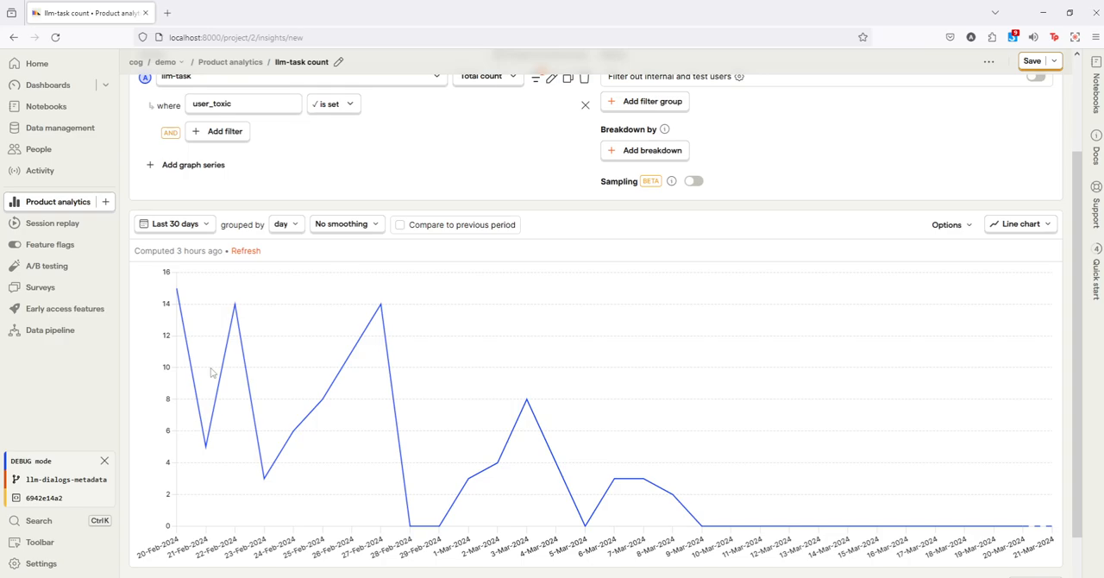
Step: Open the persons behind the Mar 7 data point and show the first person's LLM events
mouse_move(207, 388)
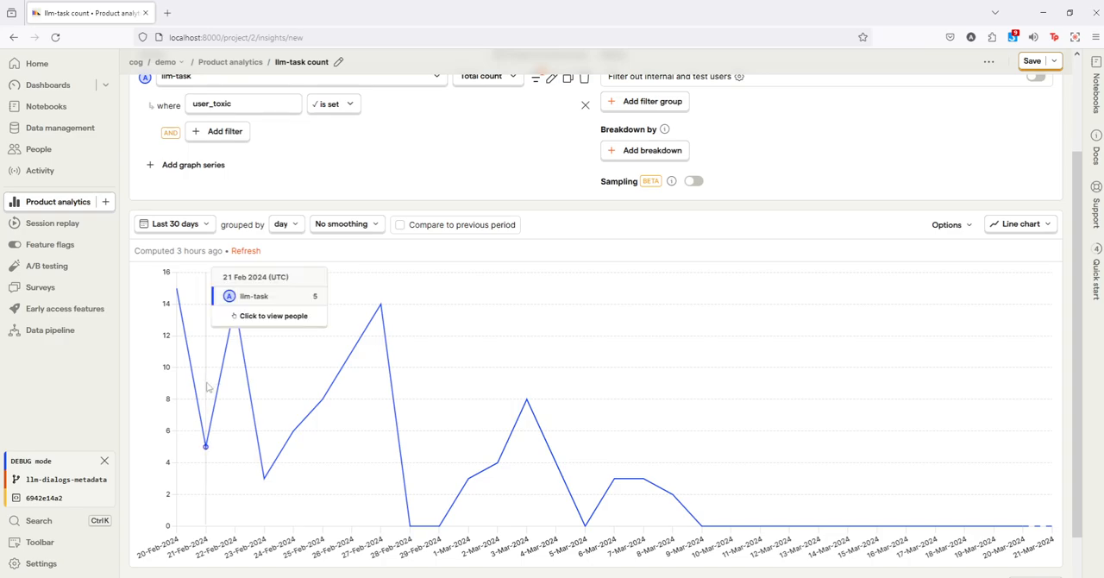
click(647, 489)
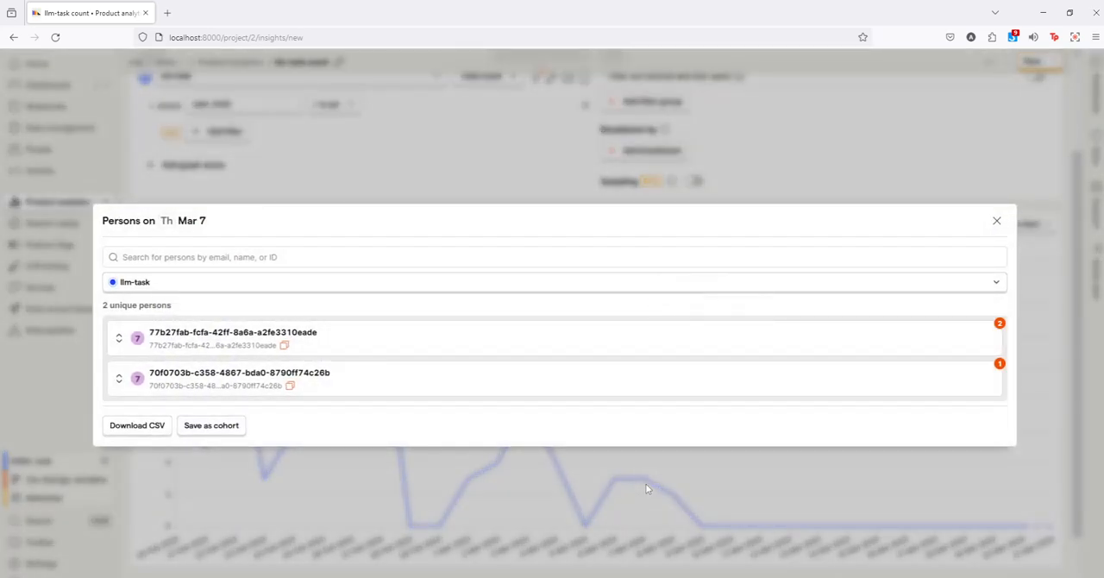
click(118, 337)
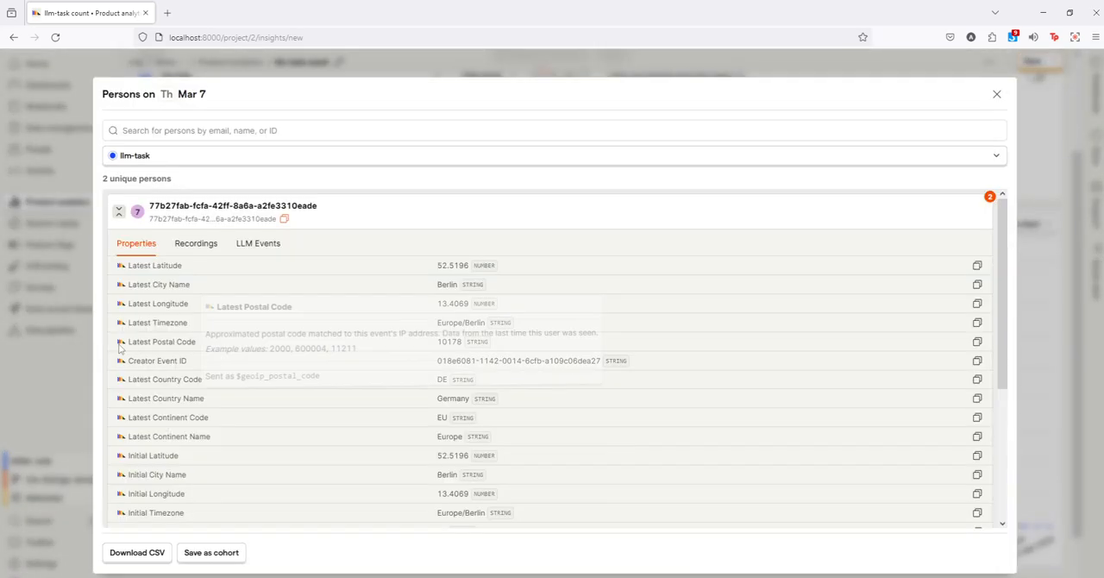
click(263, 247)
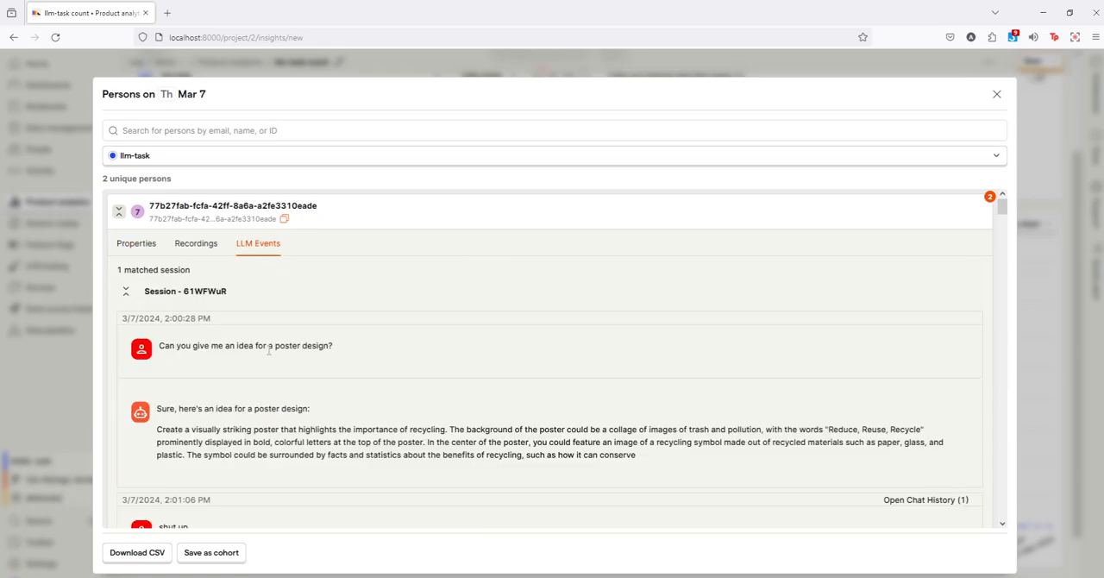
Step: Examine the poster design dialog in the matched session, highlight the toxic user message "shut up", and close the persons list
scroll(263, 345, down, 2)
drag(177, 231, 238, 233)
click(238, 233)
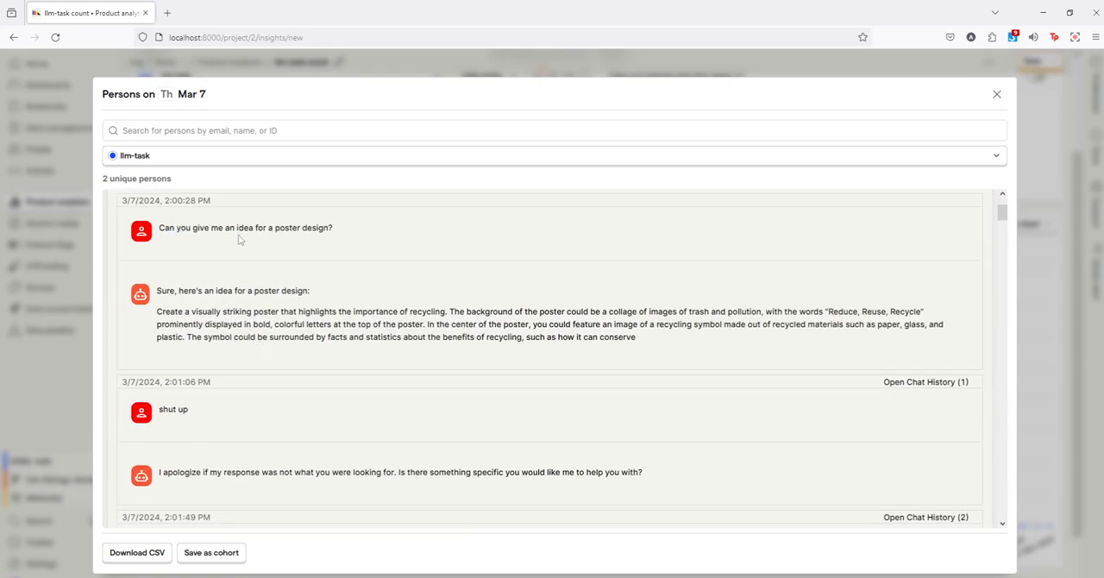
scroll(213, 309, down, 1)
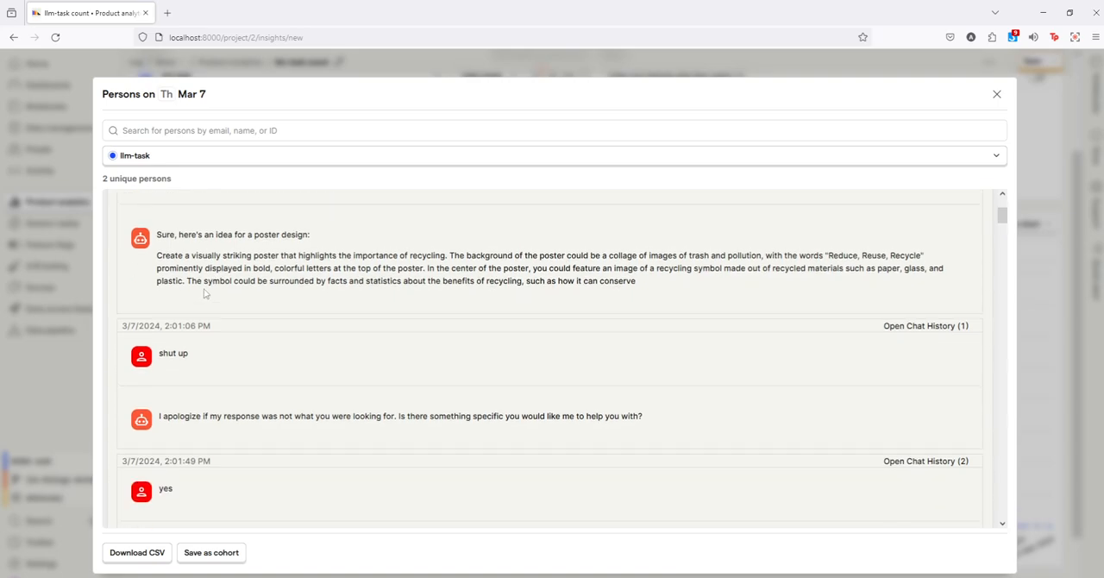
scroll(180, 409, up, 2)
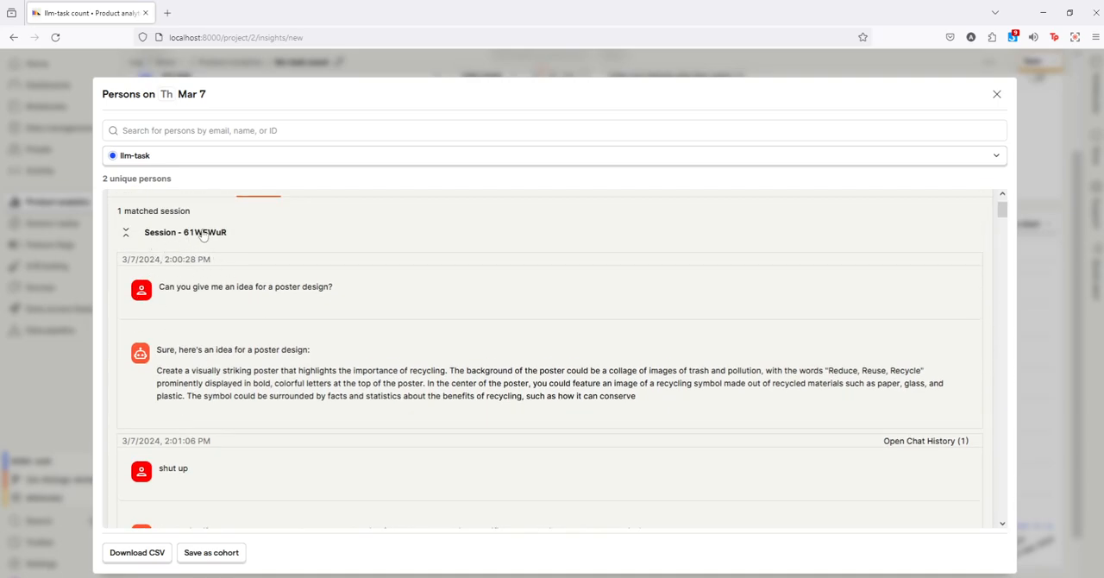
scroll(264, 395, down, 2)
drag(170, 348, 203, 347)
double_click(203, 358)
triple_click(203, 361)
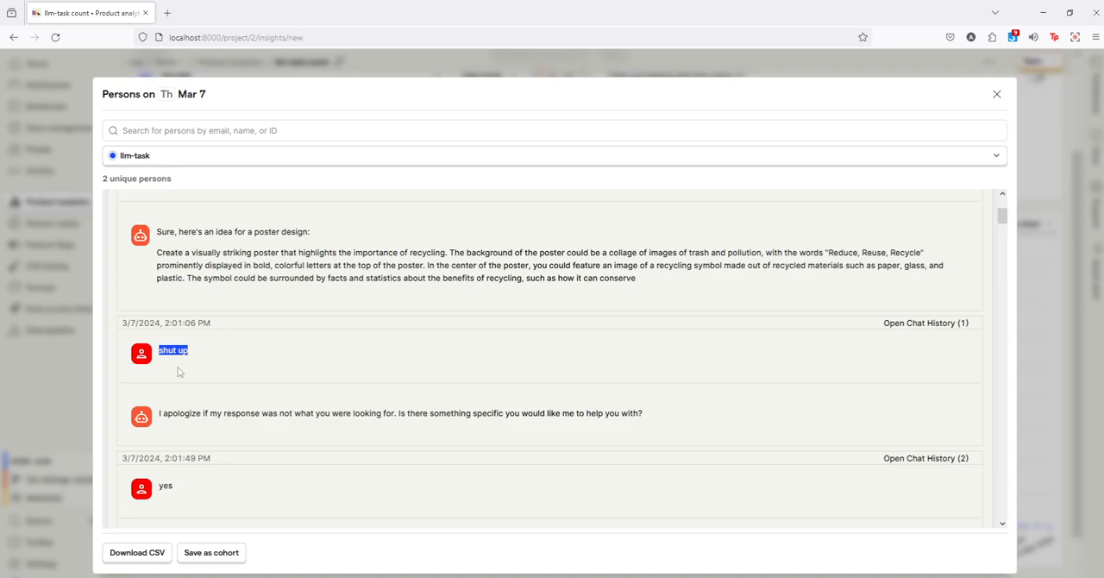
click(85, 374)
scroll(322, 316, up, 3)
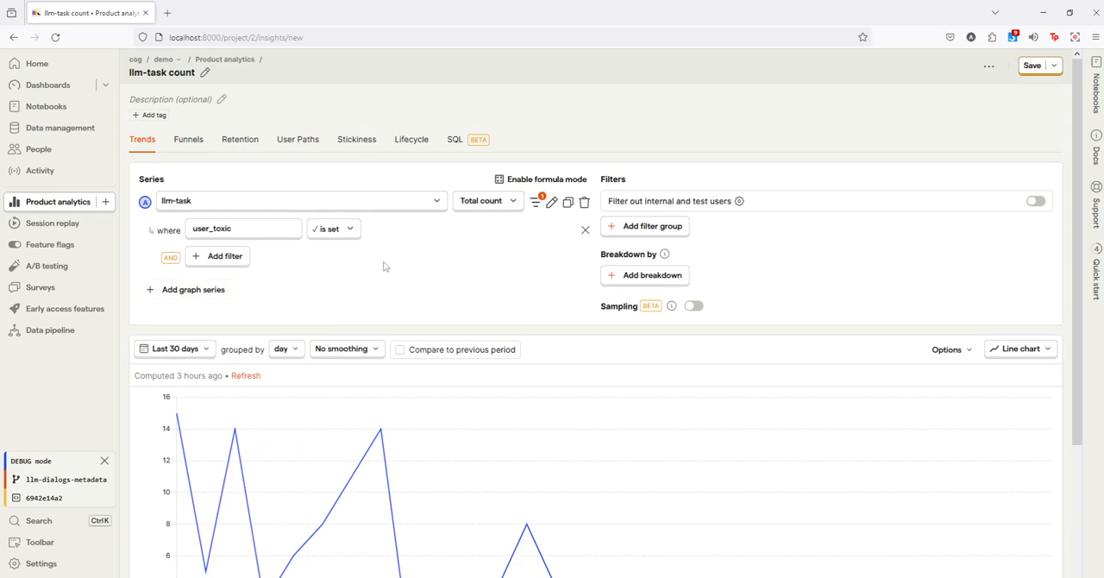
Step: Replace the llm-task series' user_toxic filter with one requiring the agent_flow property to be set
click(586, 231)
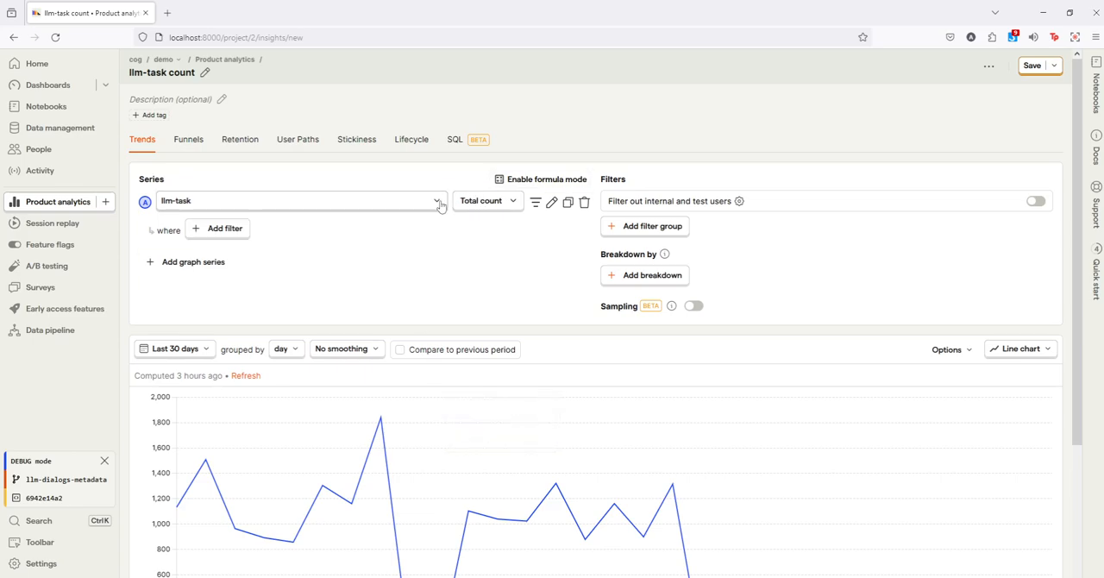
click(534, 204)
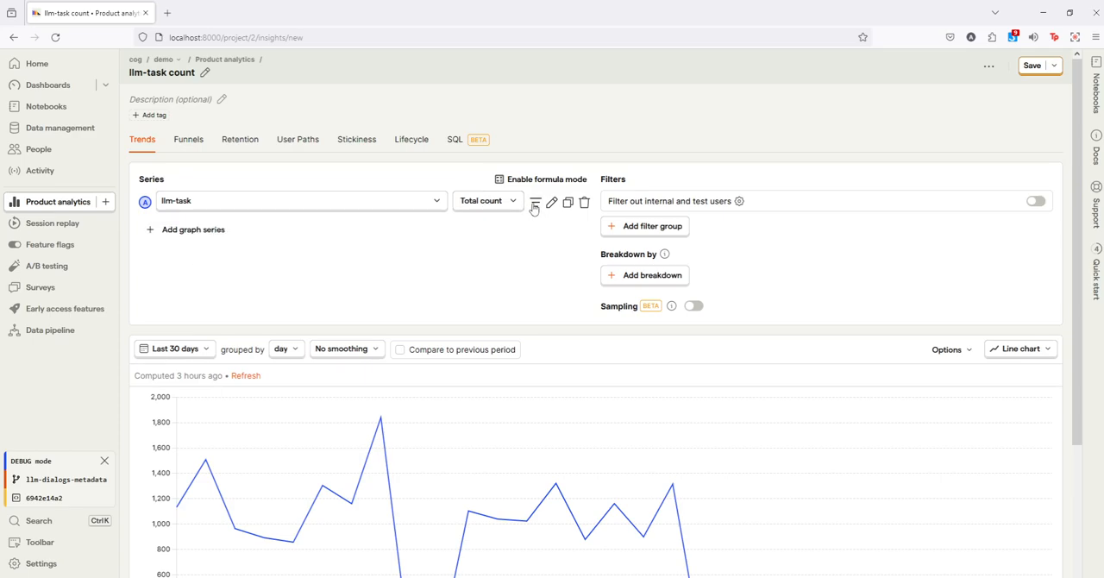
click(535, 204)
click(223, 229)
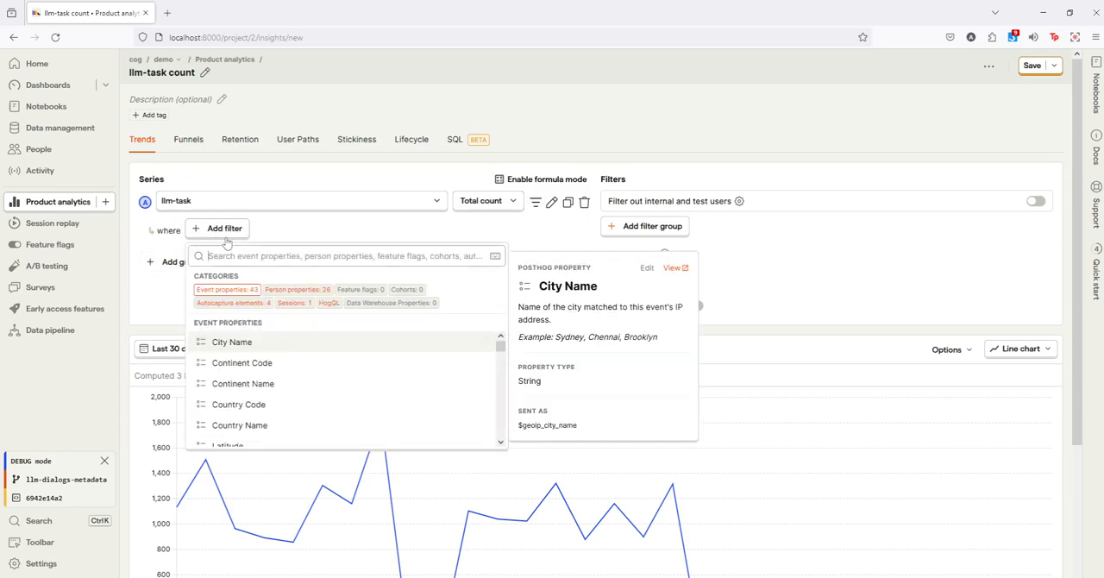
text(agent)
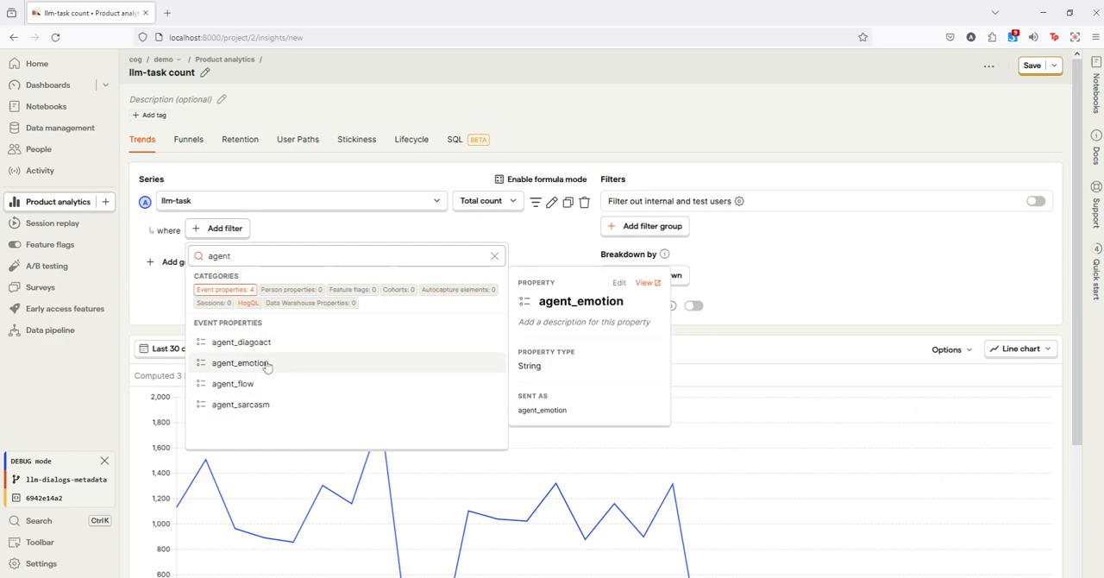
click(269, 383)
click(345, 229)
click(374, 370)
Step: Break down the insight by the agent_flow event property
click(666, 276)
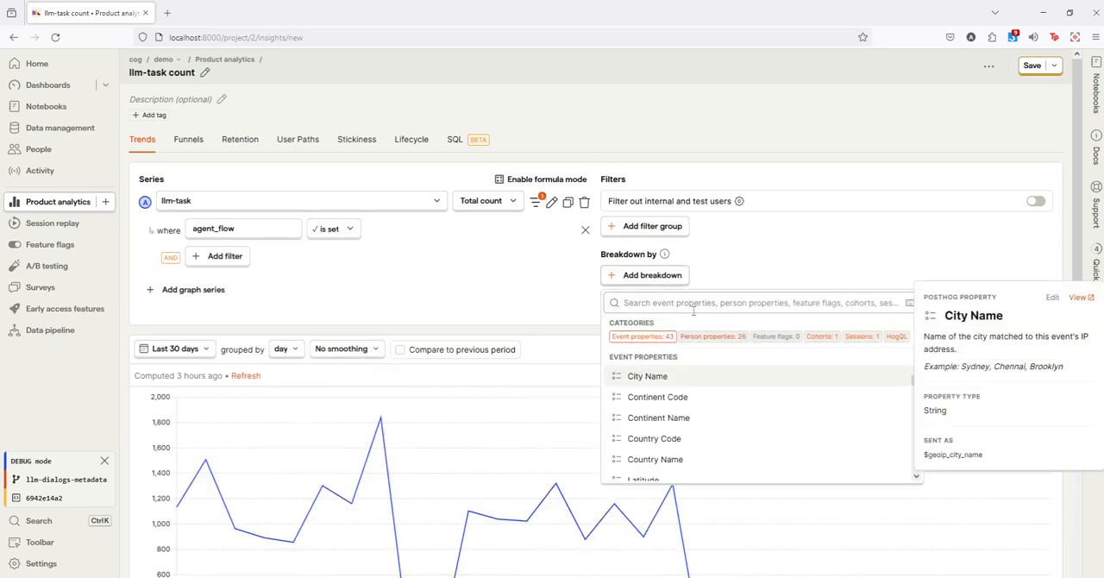
text(agent)
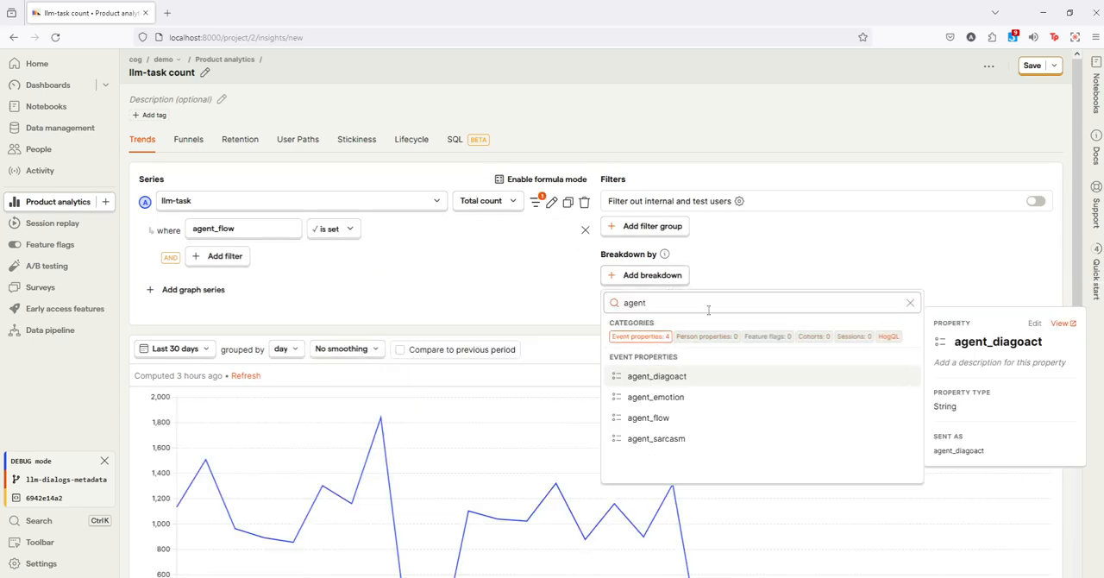
click(690, 417)
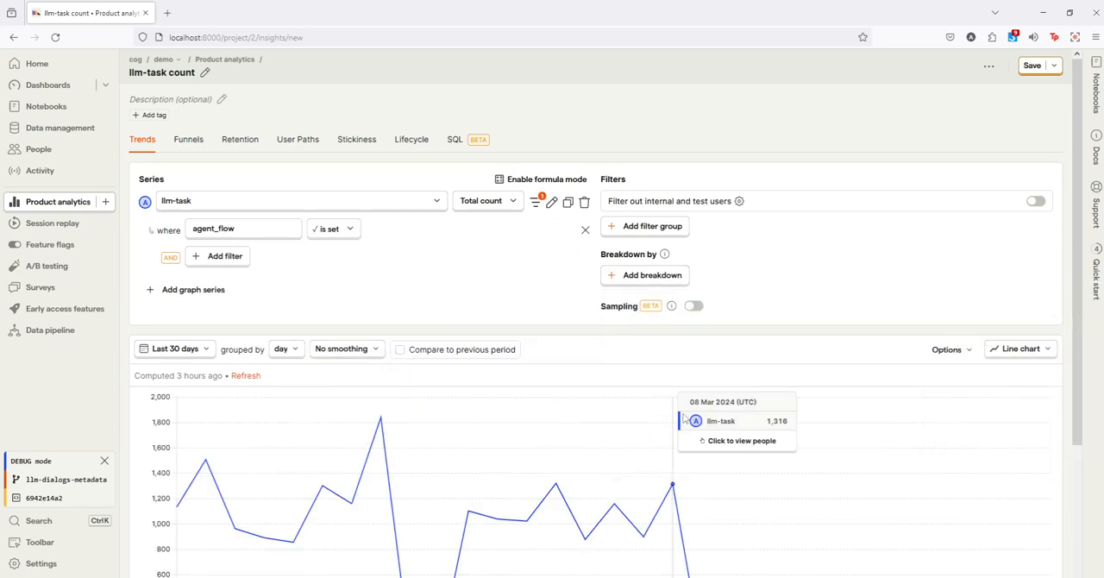
Step: Set the date range to the last 90 days and hide the OTHER series from the chart
click(207, 360)
click(215, 518)
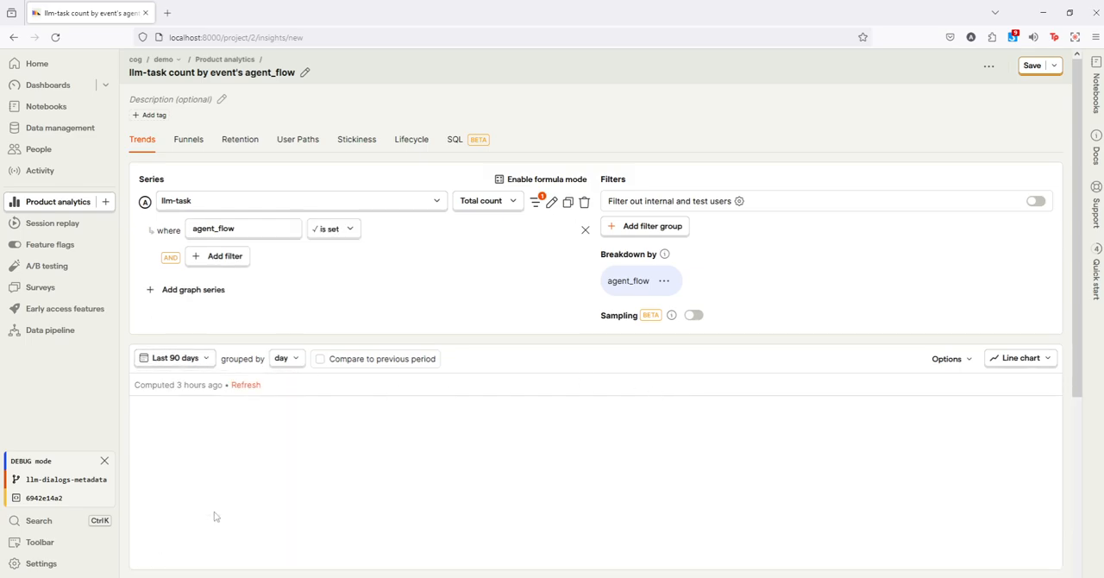
scroll(216, 518, down, 5)
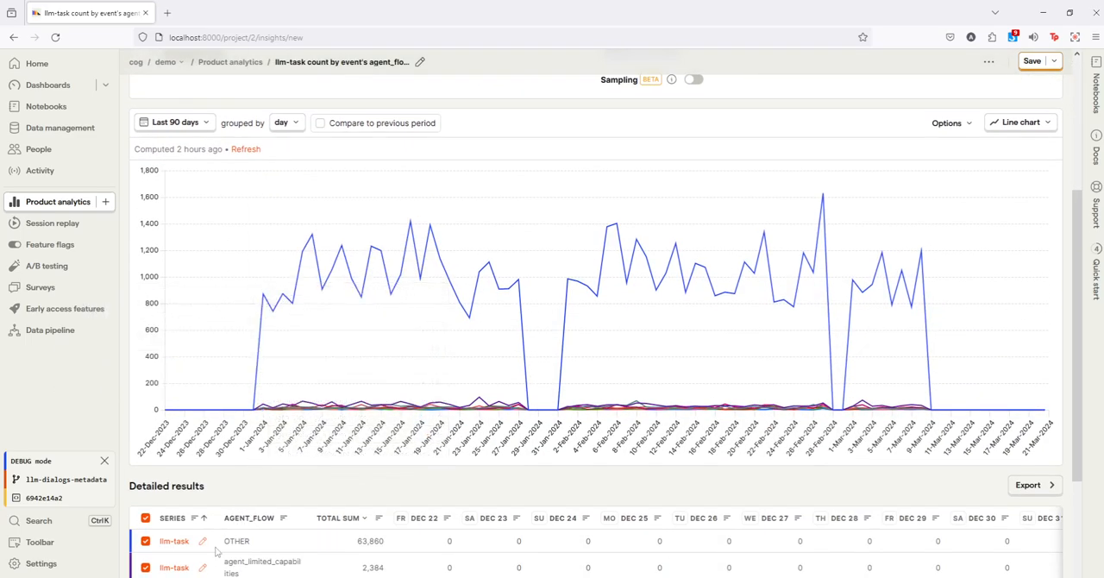
click(145, 541)
Step: Compare the remaining agent_flow categories in the line chart and the detailed results table
scroll(164, 526, down, 1)
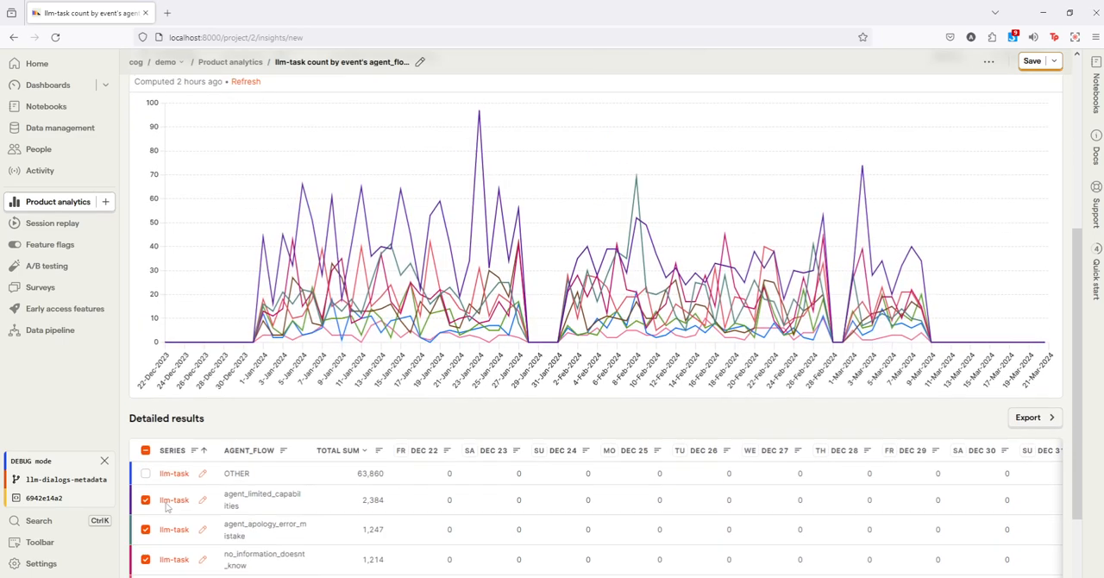
scroll(157, 457, down, 1)
scroll(158, 457, up, 1)
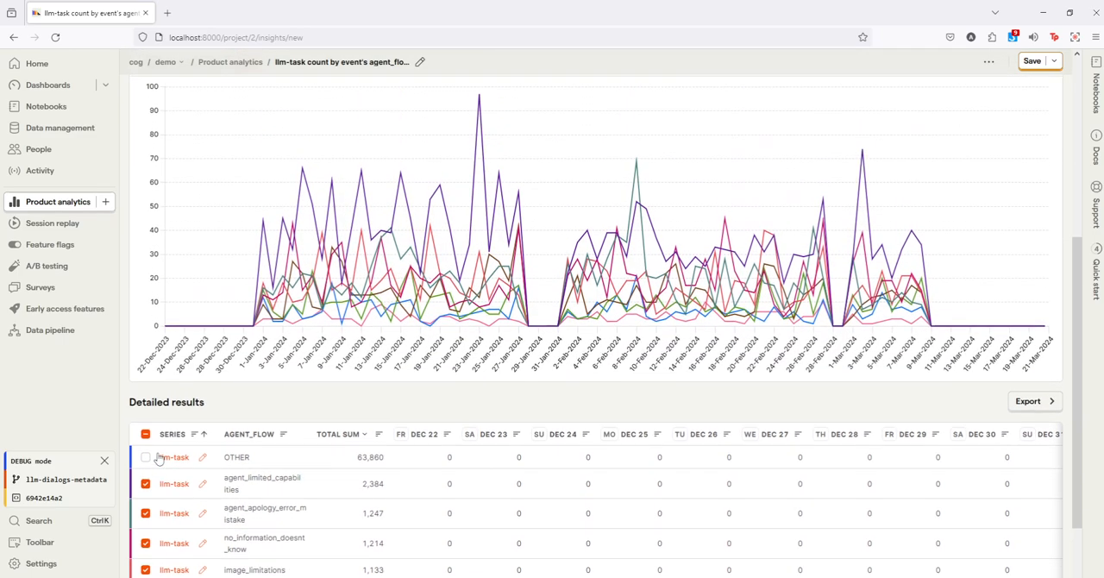
scroll(157, 457, up, 2)
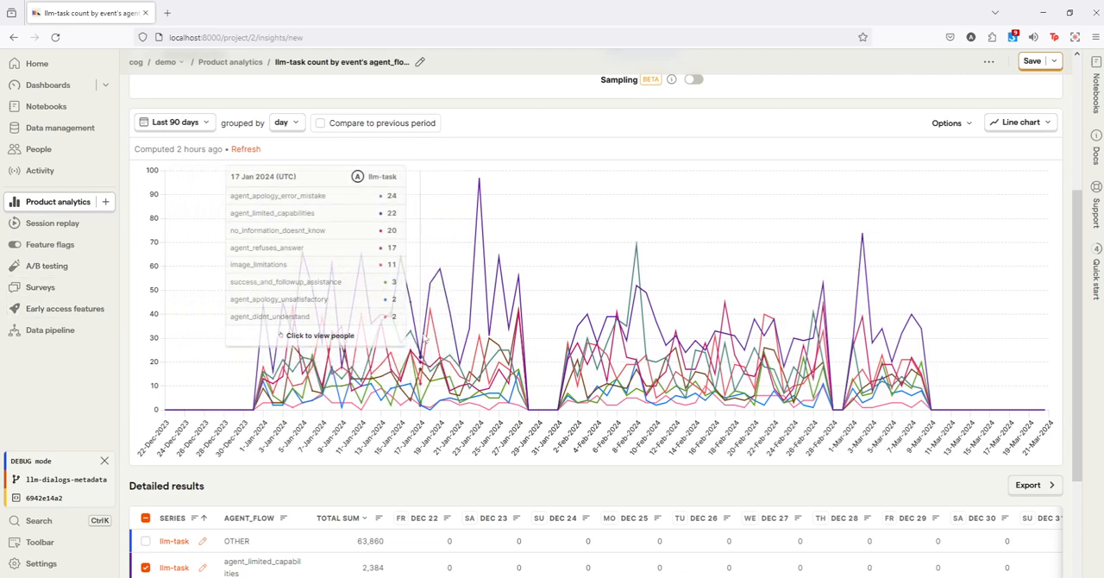
scroll(279, 446, down, 2)
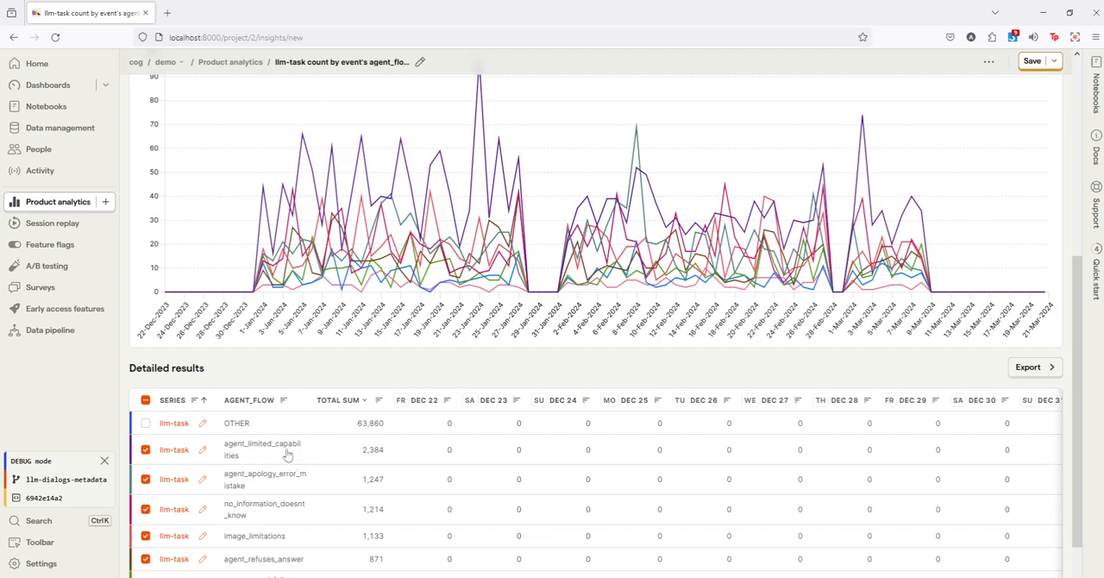
scroll(313, 414, up, 3)
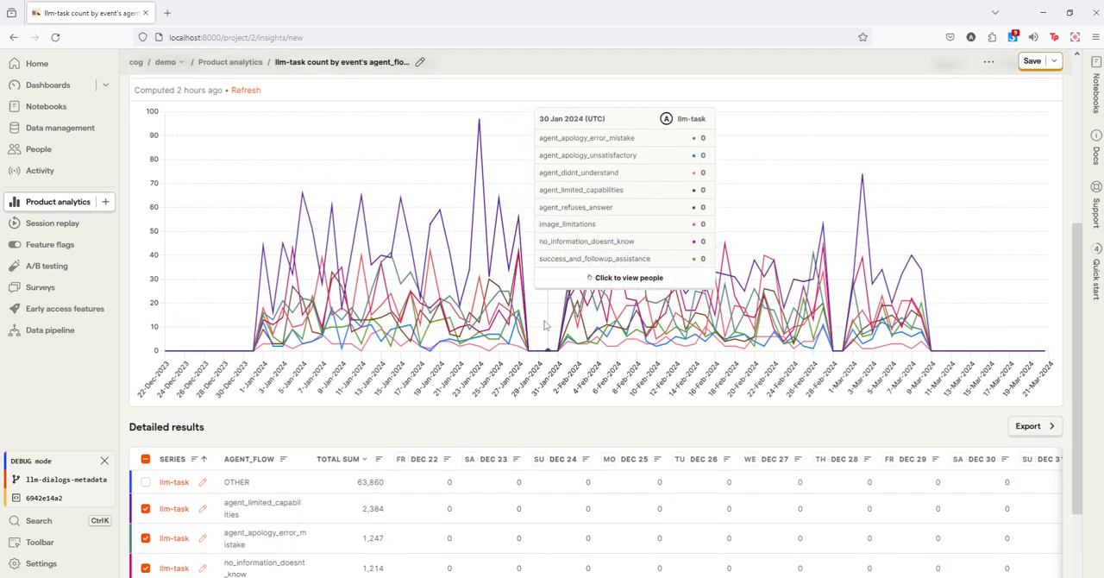
scroll(538, 473, down, 3)
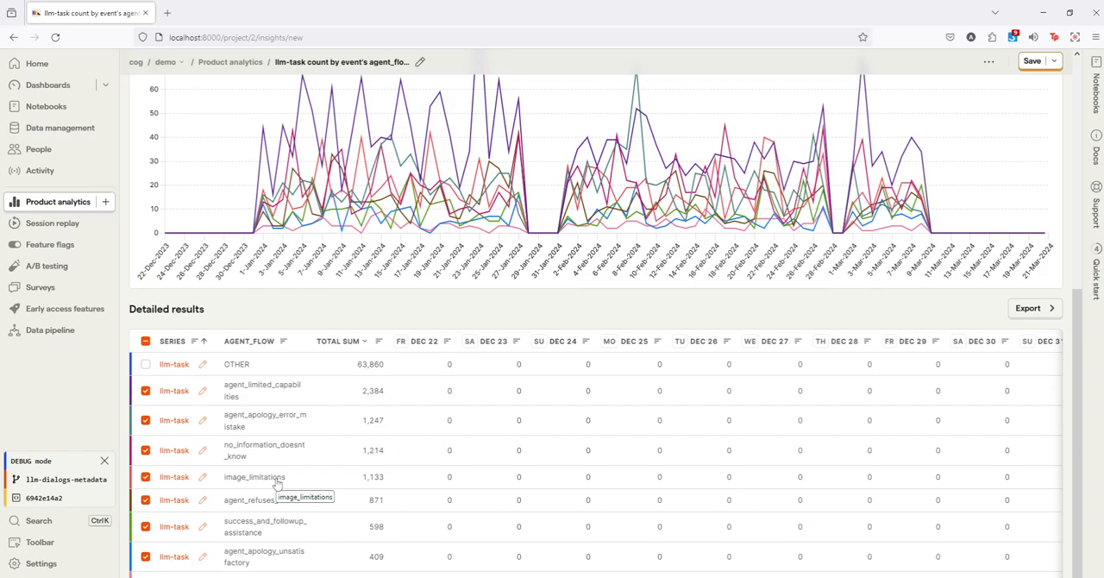
scroll(276, 485, up, 4)
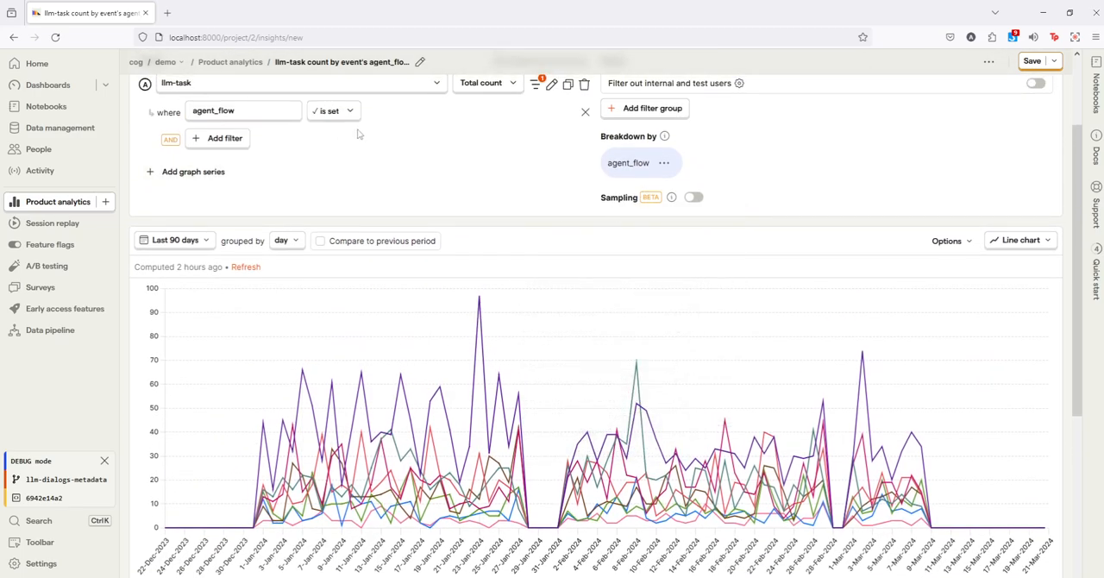
Step: Remove the agent_flow breakdown and the agent_flow filter from the insight
click(663, 163)
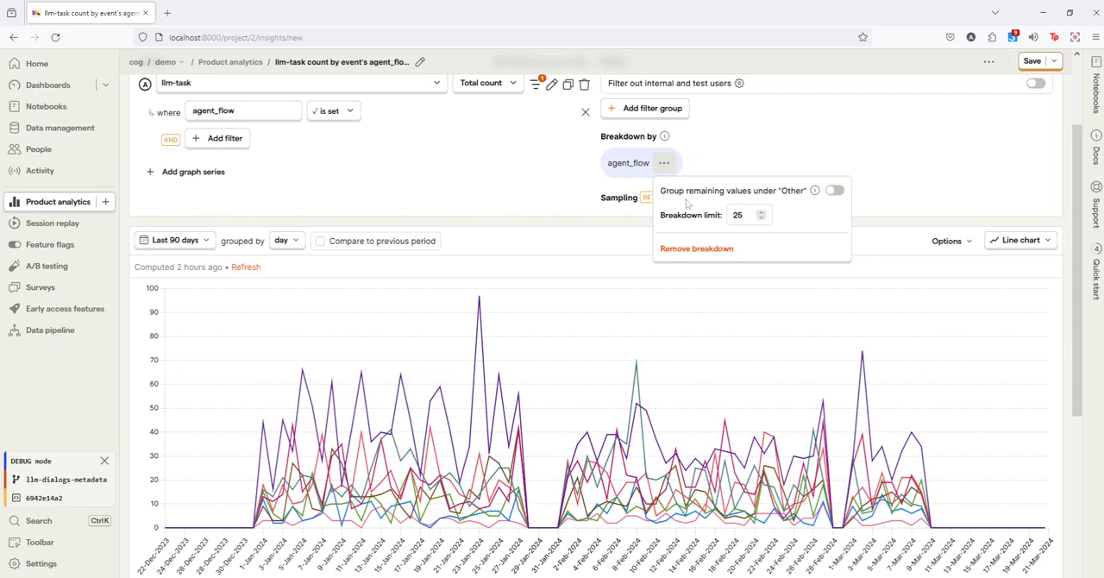
click(696, 249)
click(585, 112)
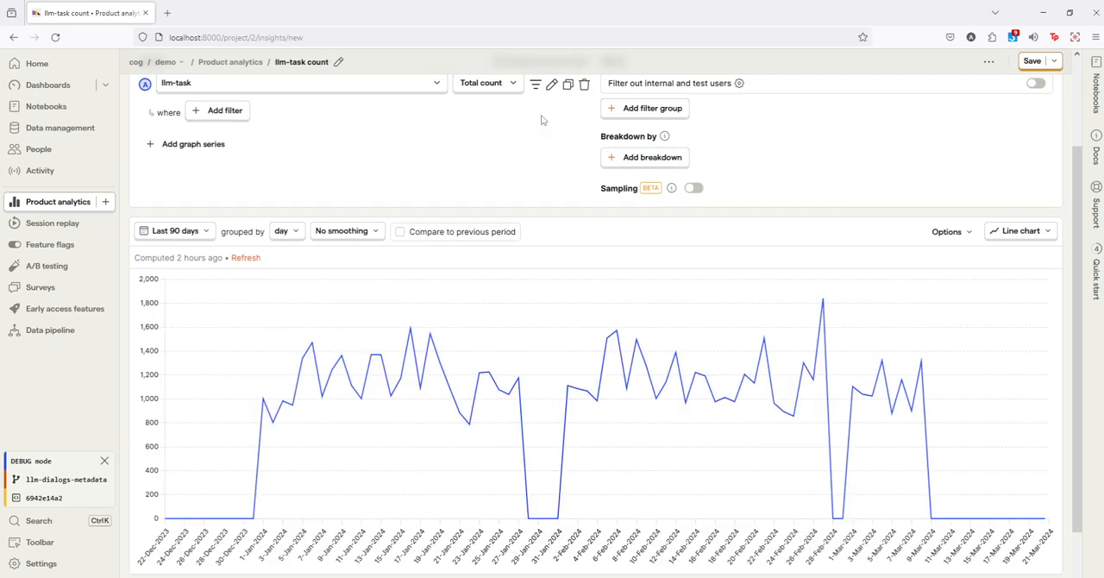
scroll(562, 118, up, 1)
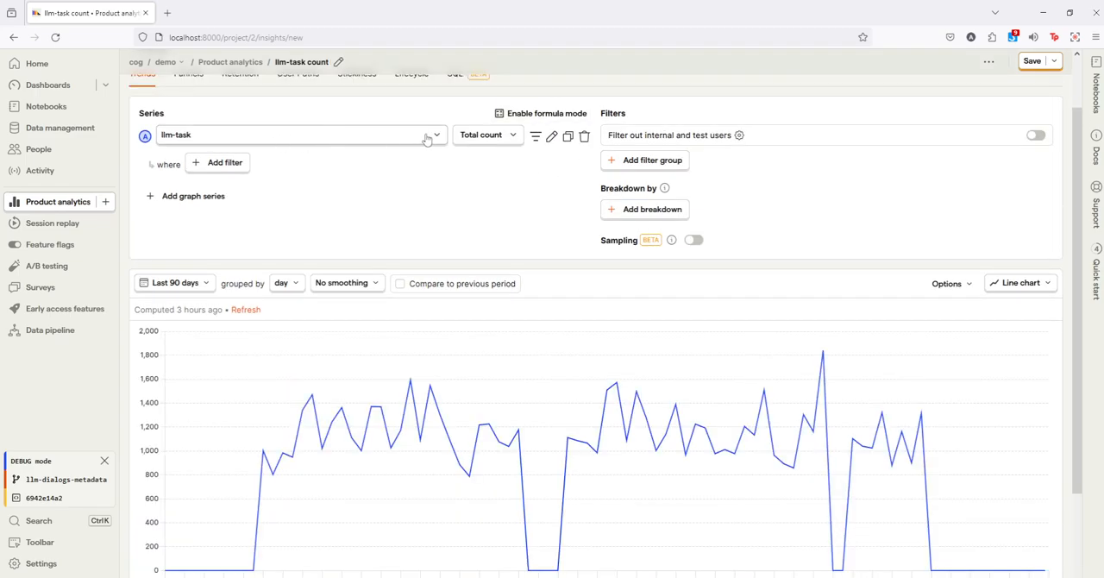
Step: Filter the llm-task series to events where the user_flow property is set
click(537, 138)
click(235, 164)
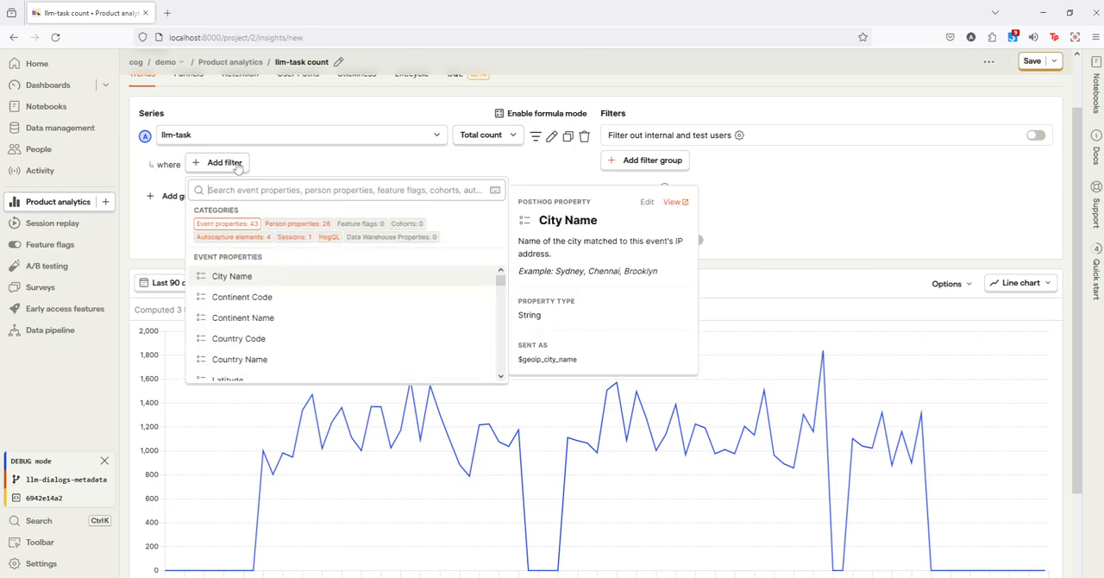
text(user)
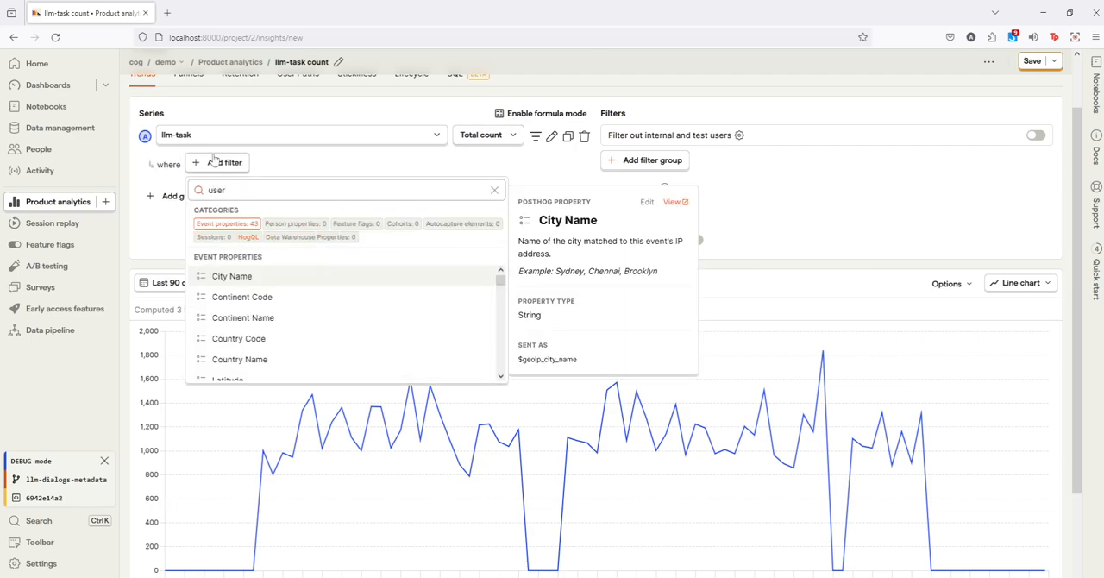
click(250, 325)
click(345, 164)
click(336, 305)
Step: Break down the llm-task insight by the user_flow event property
click(674, 213)
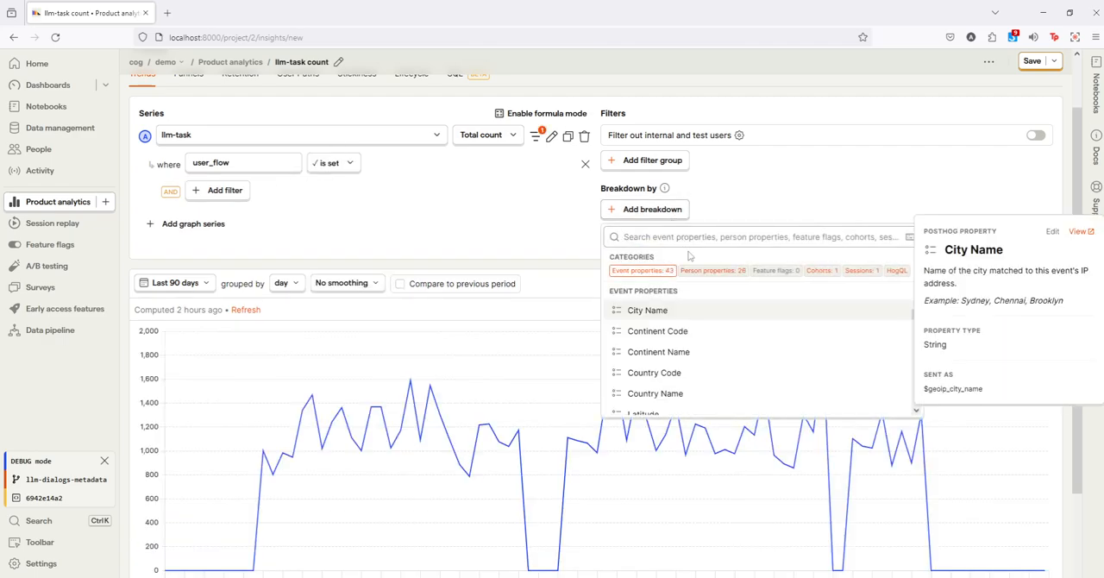
text(user)
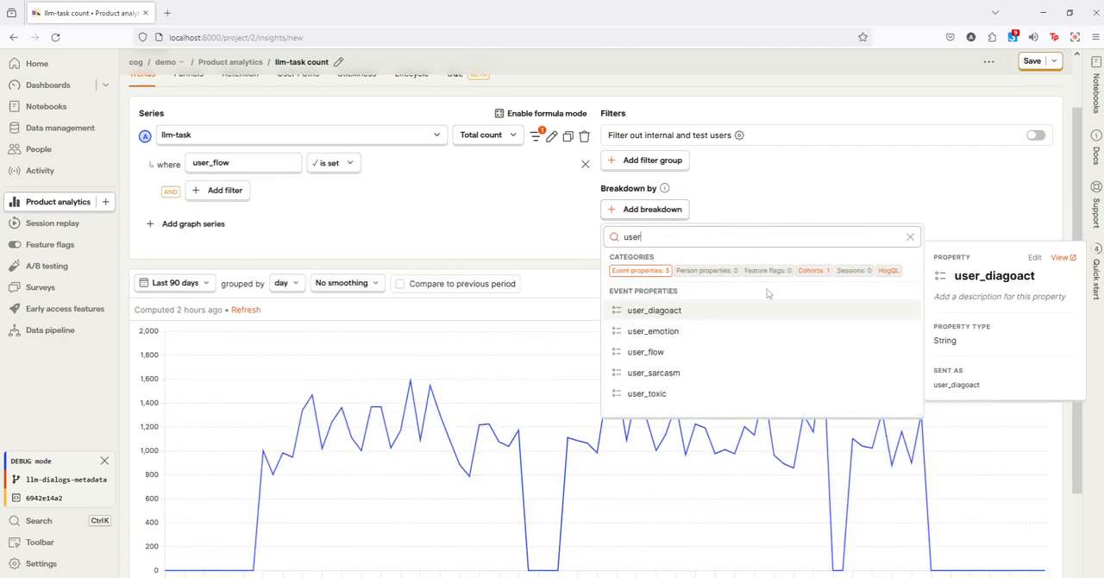
click(675, 353)
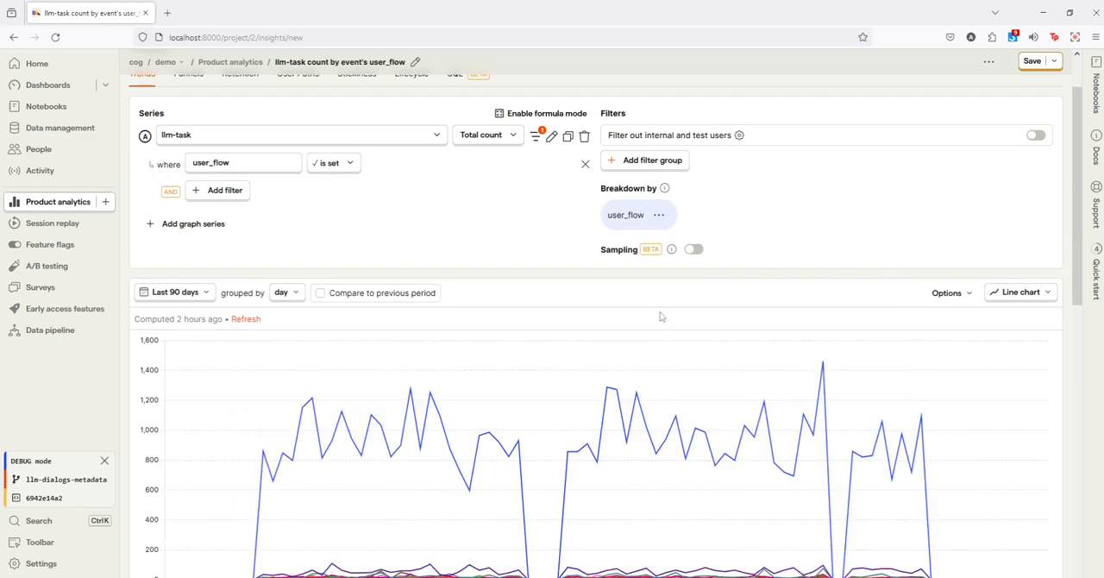
Step: Hide the OTHER user_flow series from the line chart
scroll(665, 318, down, 3)
click(146, 475)
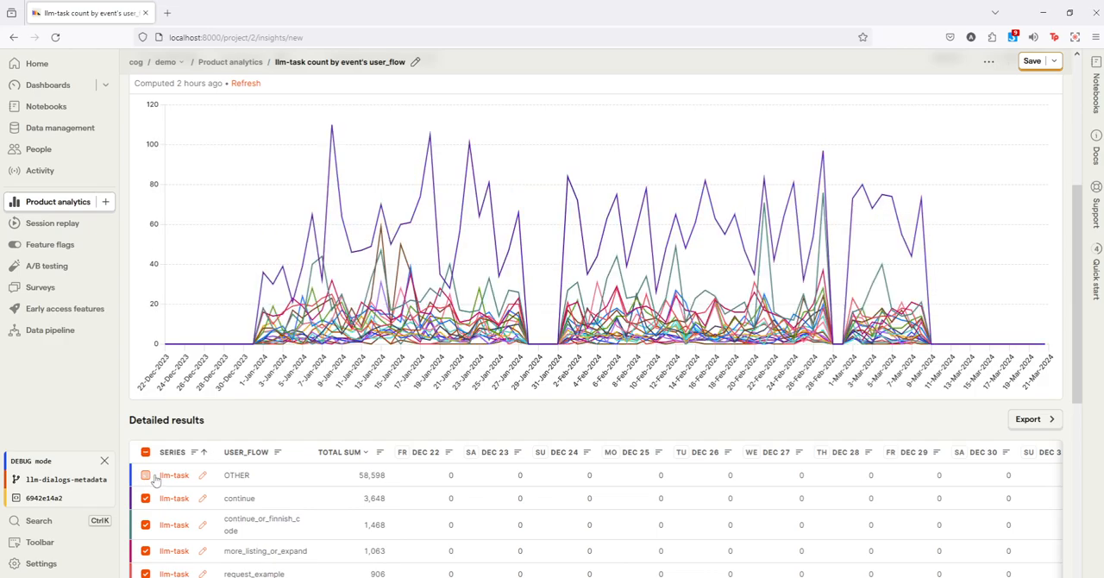
scroll(208, 381, up, 2)
scroll(339, 398, down, 4)
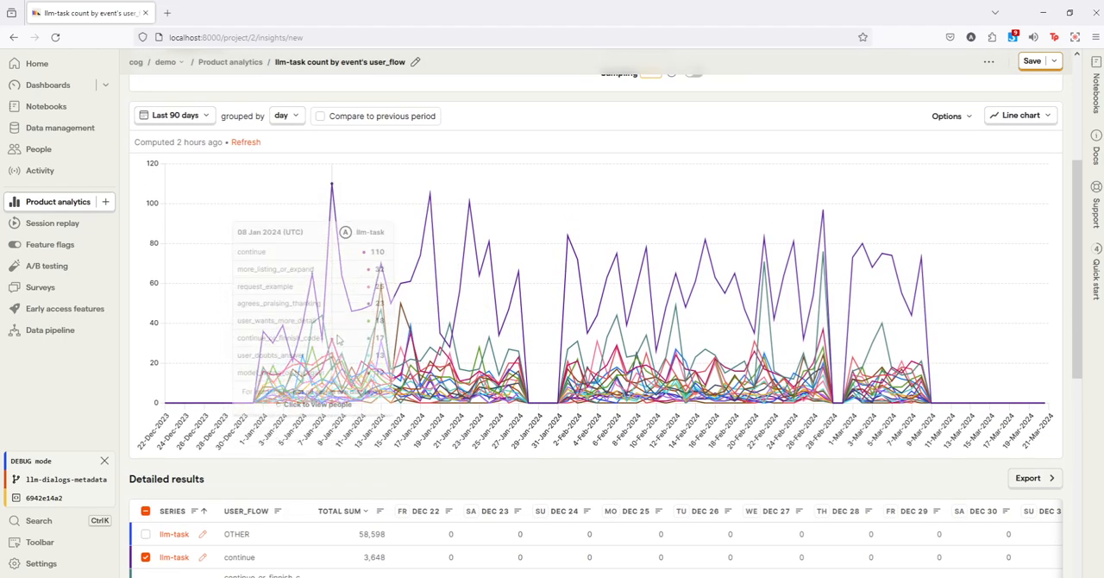
Step: Limit the chart to the continue, continue_or_finnish_code and more_listing_or_expand user_flow series
scroll(339, 399, down, 1)
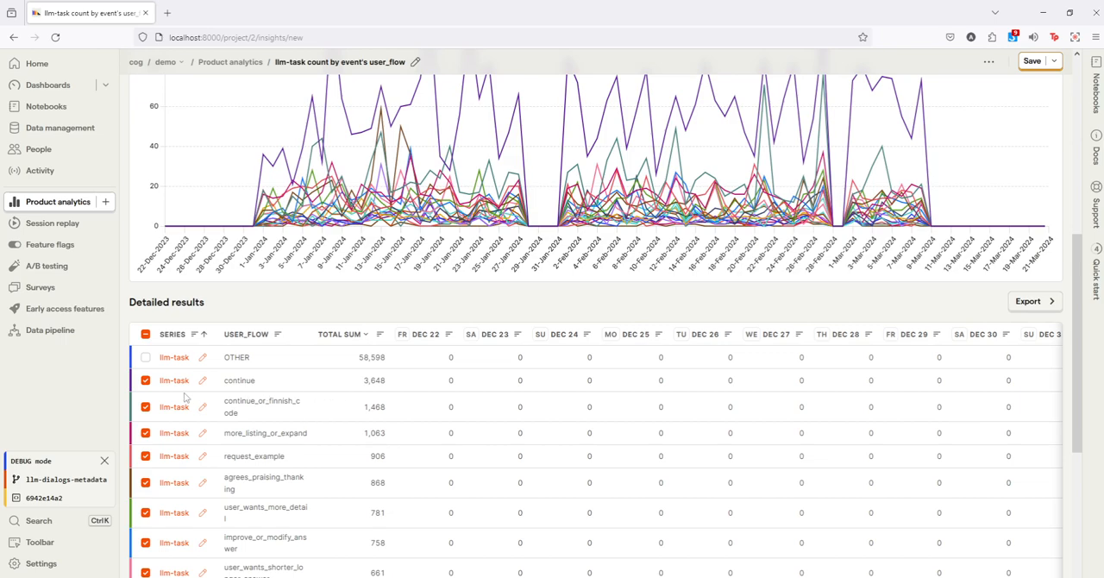
click(144, 357)
click(146, 380)
click(146, 406)
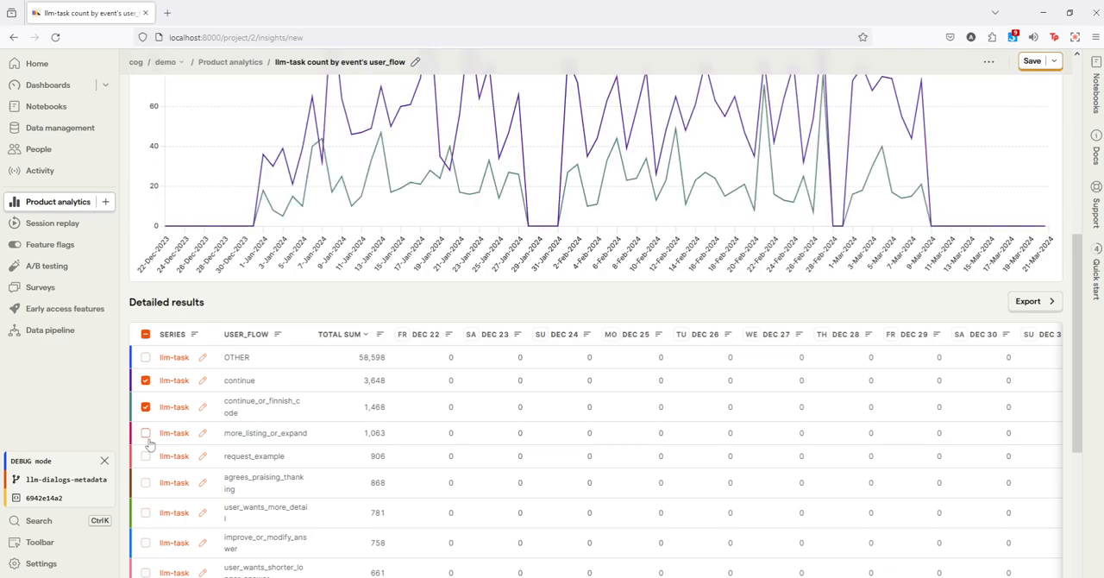
click(145, 433)
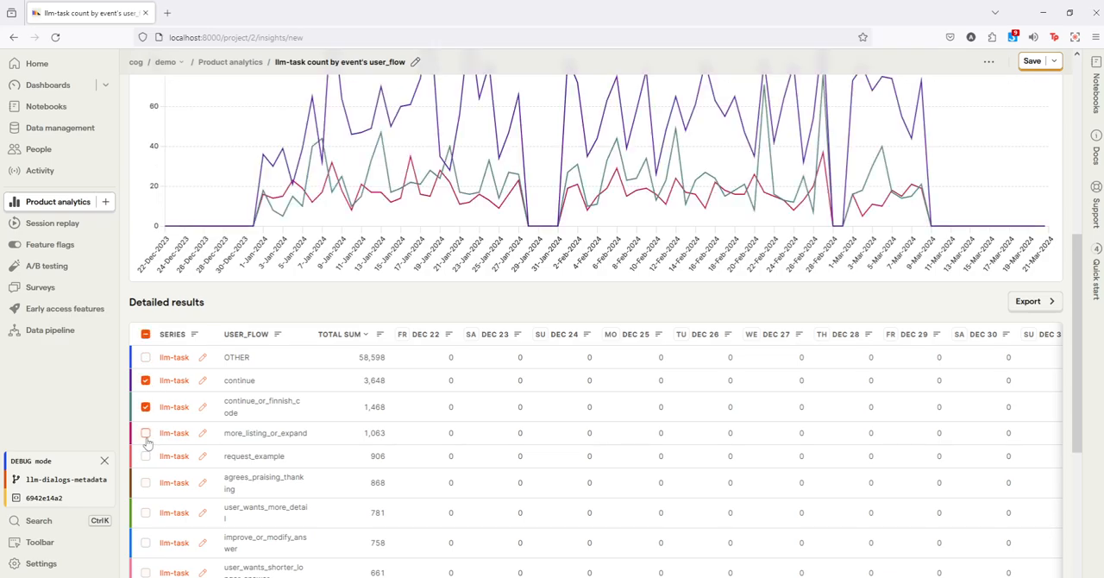
Step: Examine the three charted user_flow series and the other user_flow categories in the detailed results table
scroll(152, 444, up, 3)
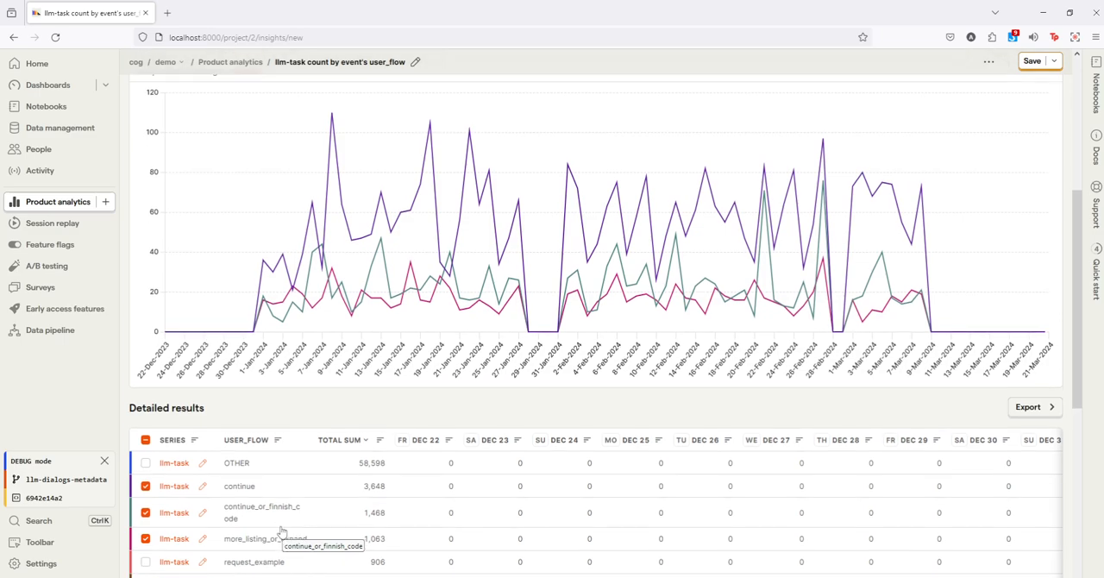
scroll(282, 552, down, 3)
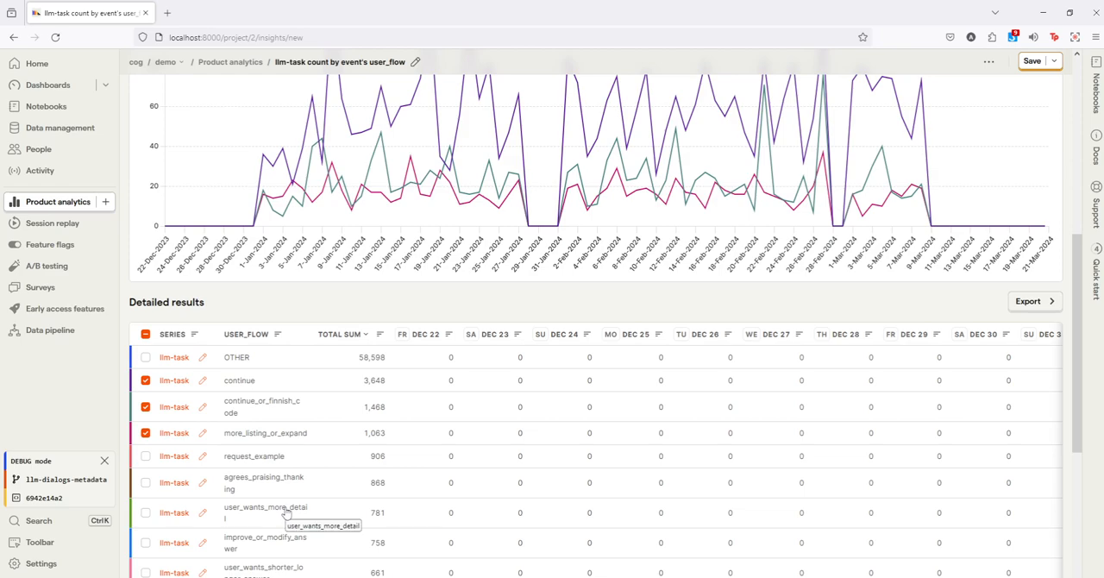
scroll(287, 513, down, 3)
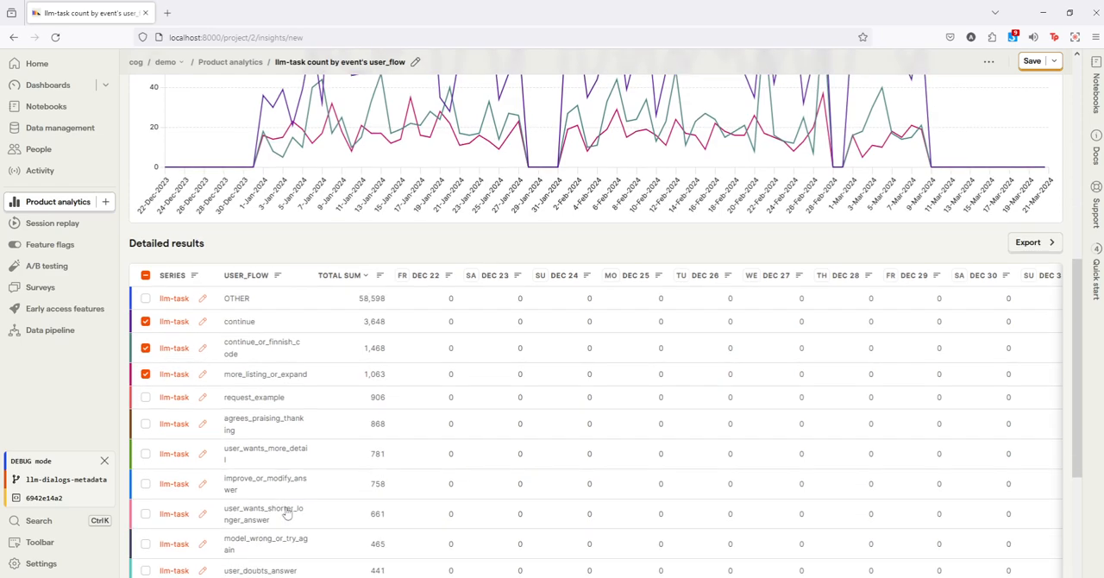
scroll(287, 512, up, 3)
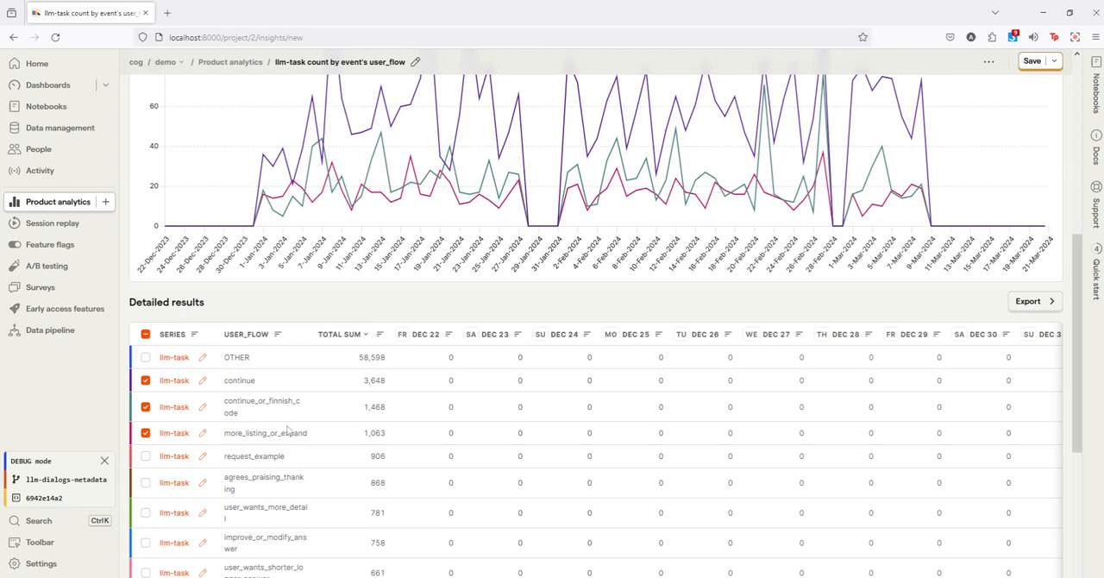
scroll(267, 354, up, 4)
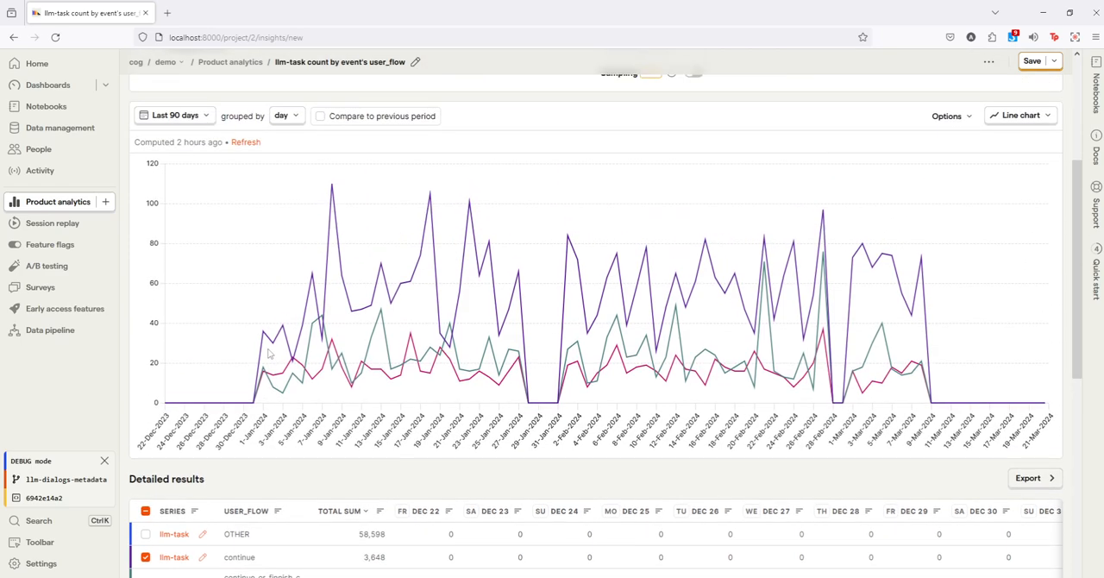